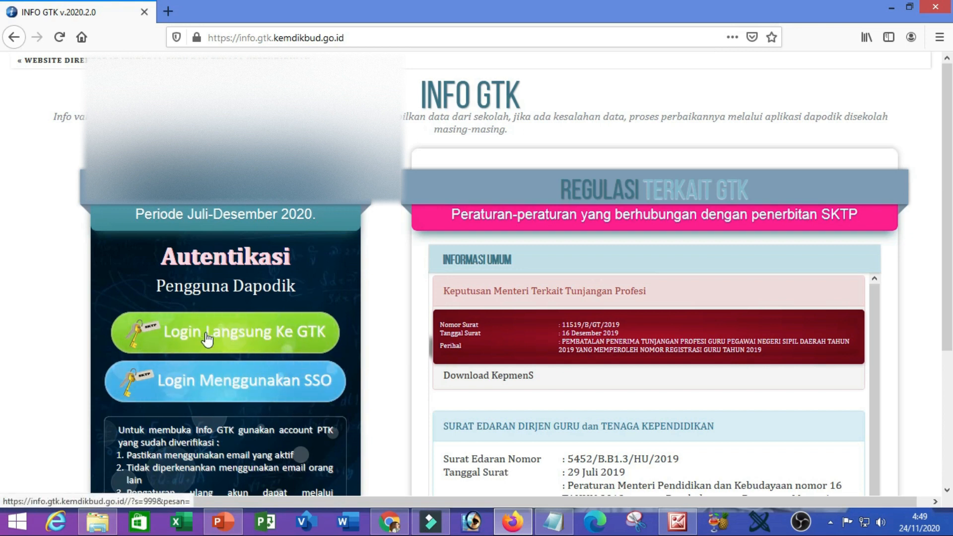
- Log in to Info GTK directly with the saved teacher account, replacing the autofilled password with the correct one
{"action": "left_click", "coordinate": [247, 343]}
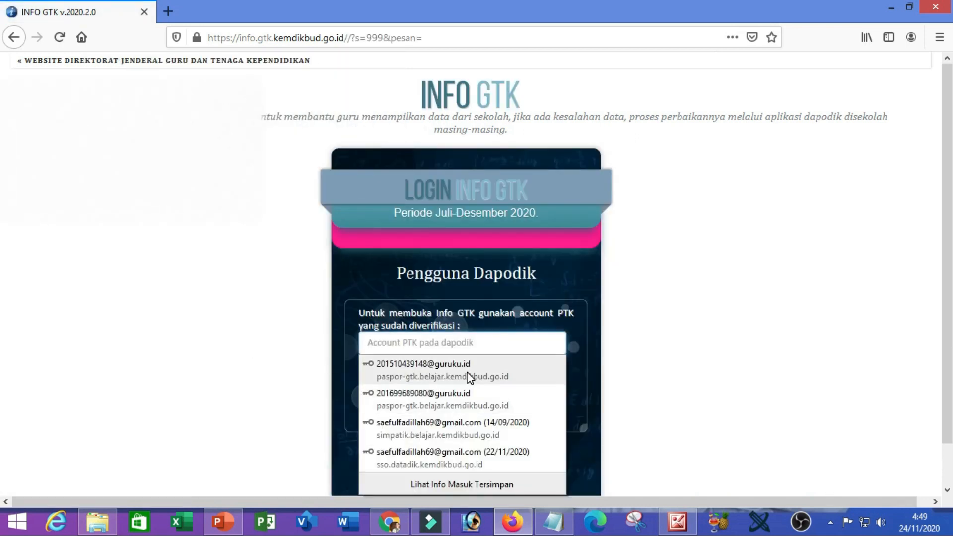
{"action": "left_click", "coordinate": [472, 349]}
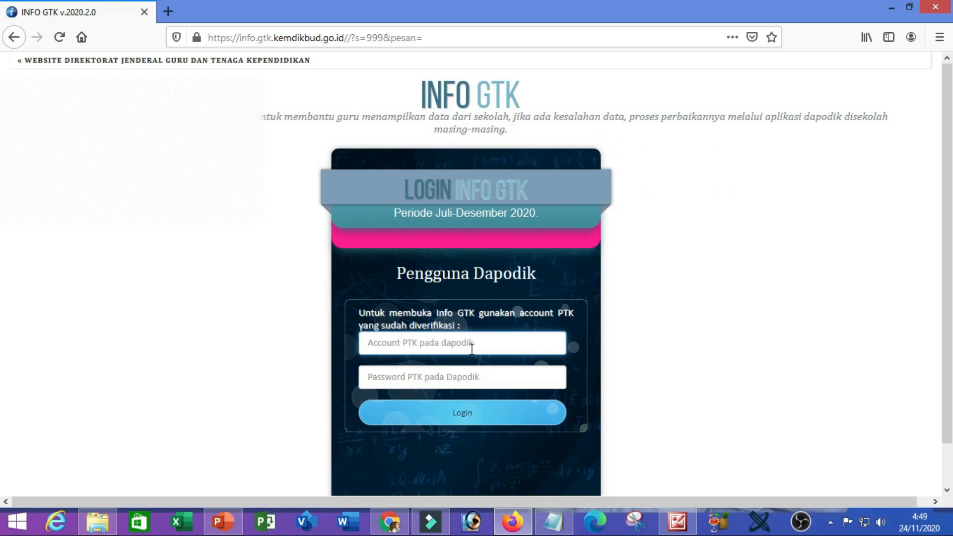
{"action": "type", "text": "S"}
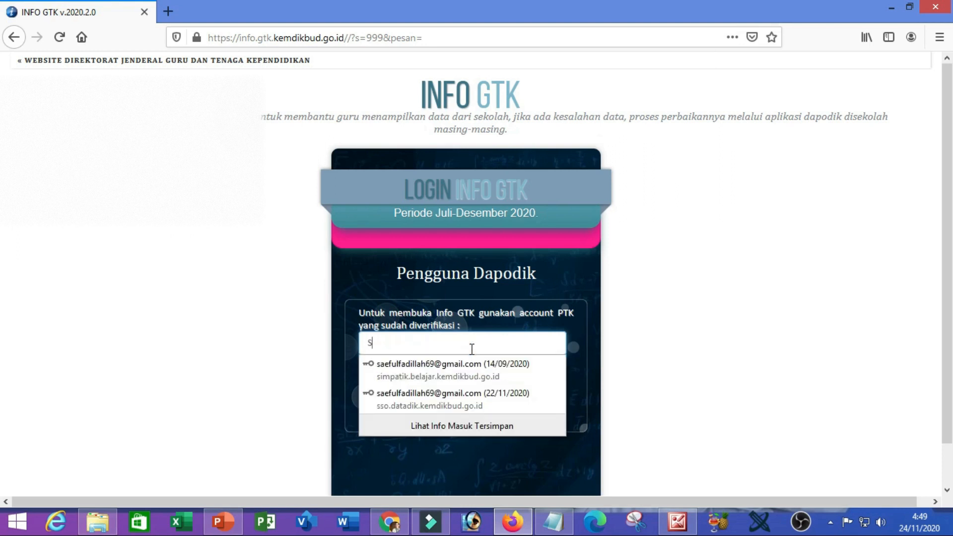
{"action": "left_click", "coordinate": [459, 374]}
{"action": "left_click_drag", "start_coordinate": [454, 382], "coordinate": [361, 373]}
{"action": "key", "text": "ctrl+v"}
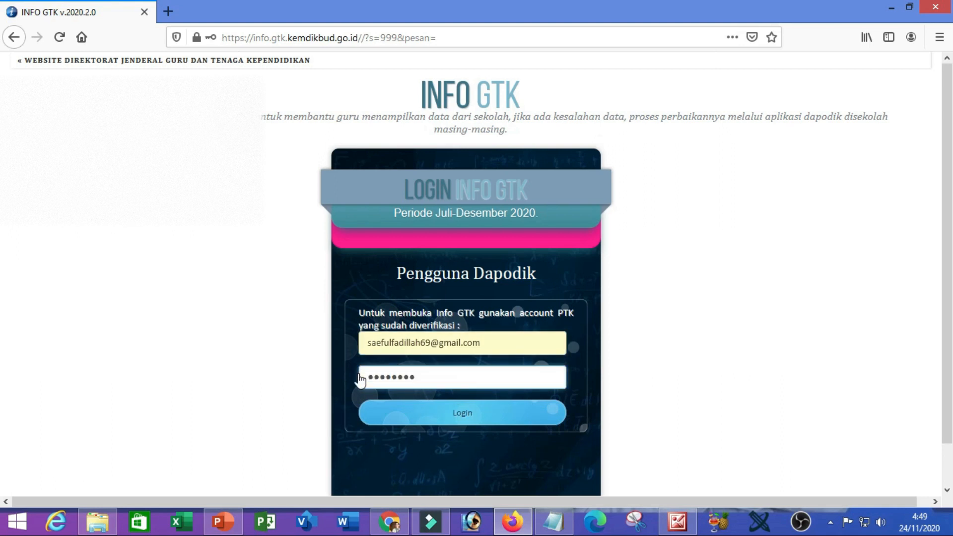
{"action": "left_click", "coordinate": [453, 422]}
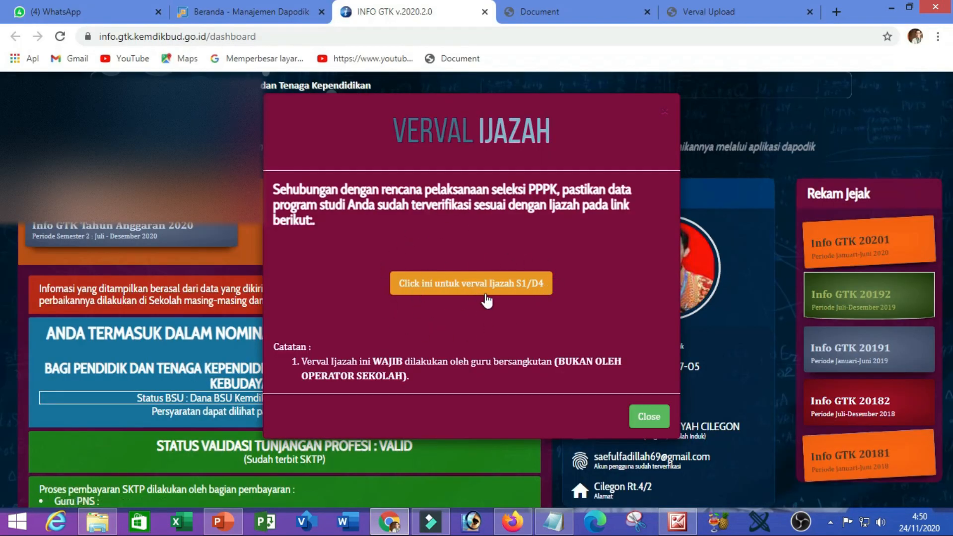
- Open the S1/D4 diploma verification page and search Perguruan Tinggi for 'universitas', then 'institut'
{"action": "left_click", "coordinate": [458, 297]}
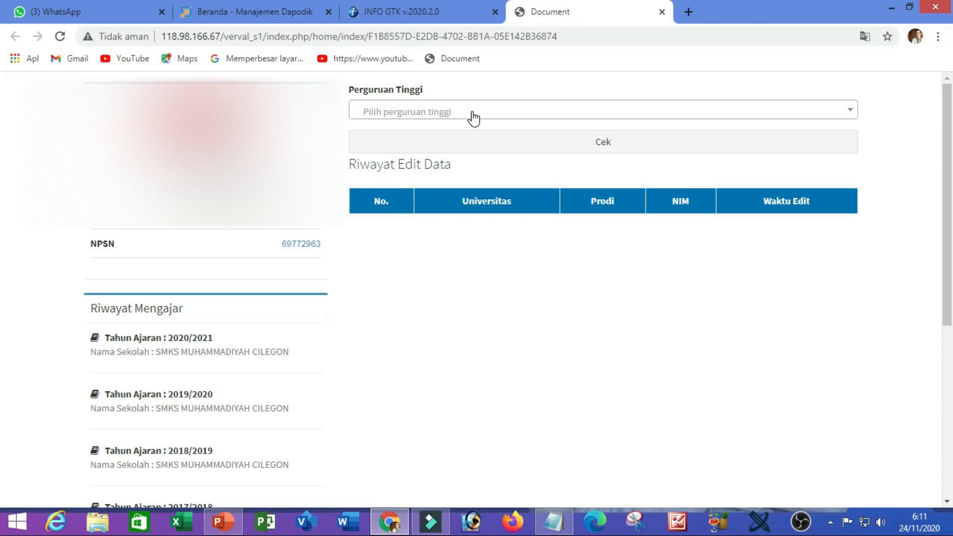
{"action": "left_click", "coordinate": [473, 117]}
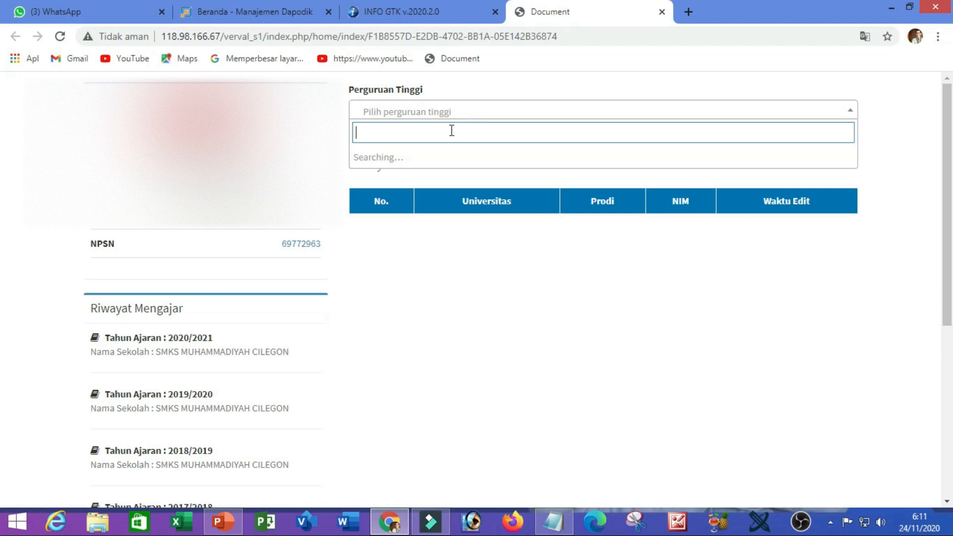
{"action": "type", "text": "universitas"}
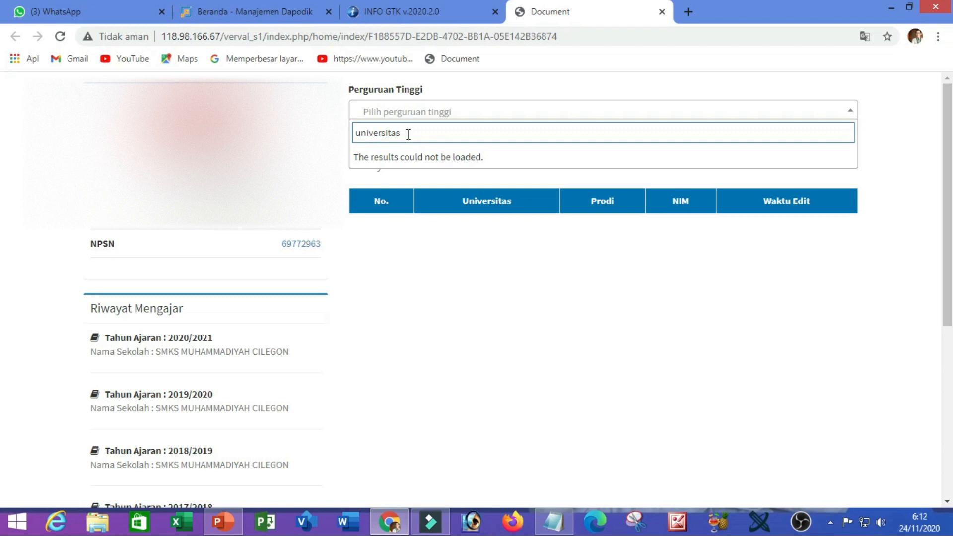
{"action": "left_click_drag", "start_coordinate": [408, 134], "coordinate": [354, 134]}
{"action": "type", "text": "institut"}
{"action": "key", "text": "ctrl+t"}
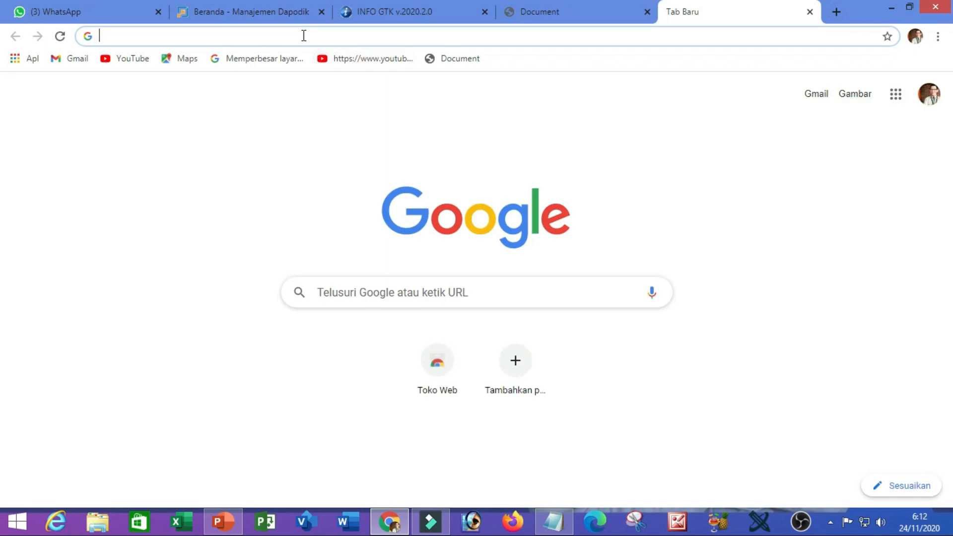
{"action": "left_click", "coordinate": [304, 36]}
{"action": "type", "text": "https://ijazah.kemdikbud.go.id/"}
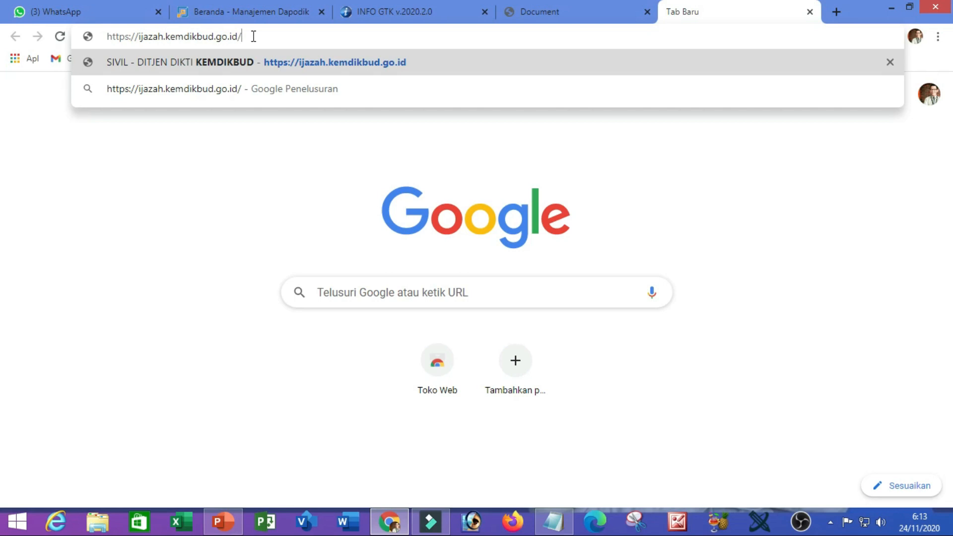
{"action": "key", "text": "Return"}
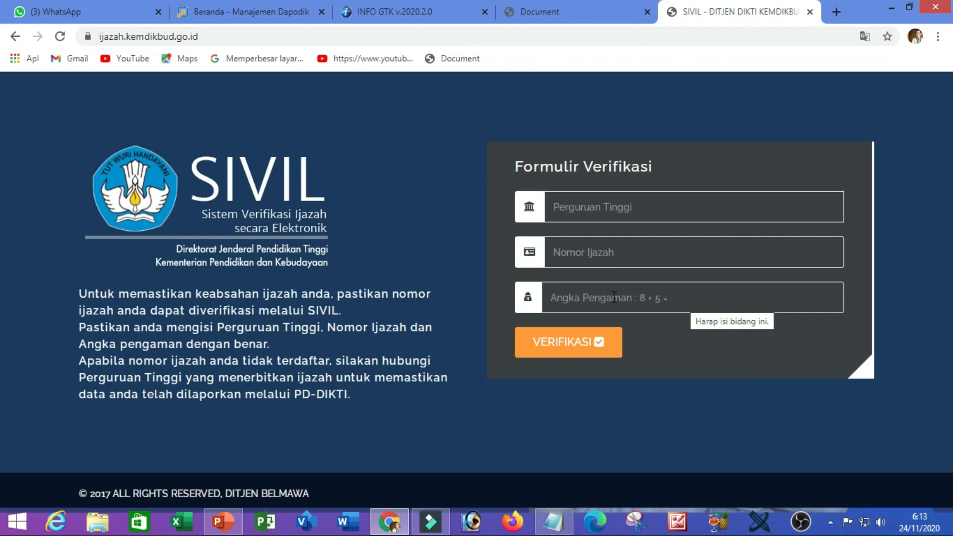
- Choose Universitas Islam Negeri Sunan Gunung Jati and programme S1 - Hukum Pidana Islam (Jinayah)
{"action": "left_click", "coordinate": [598, 211]}
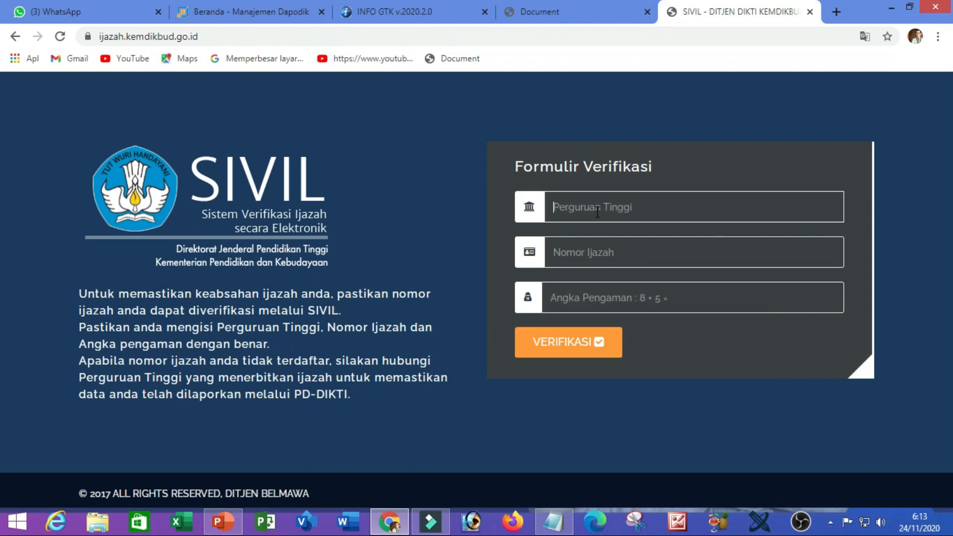
{"action": "type", "text": "u"}
{"action": "left_click", "coordinate": [779, 248]}
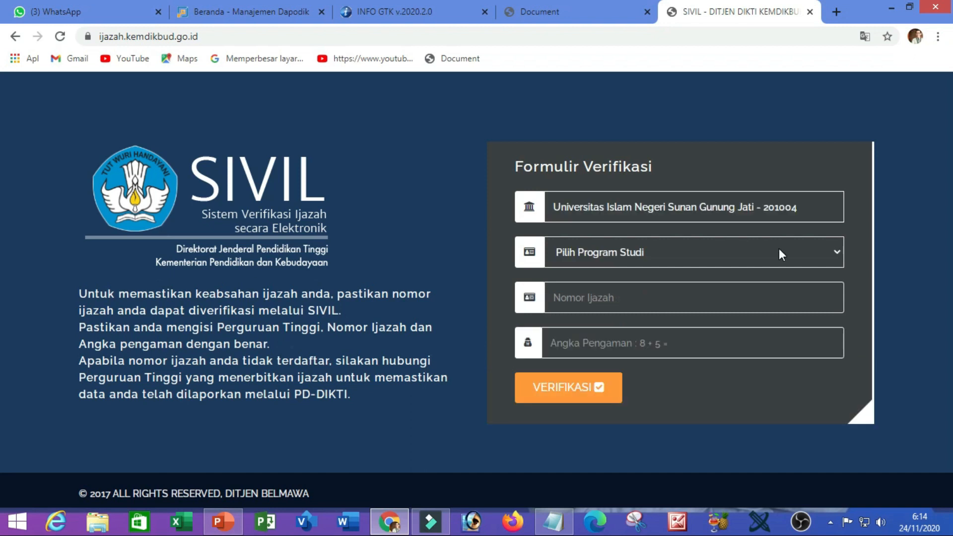
{"action": "left_click", "coordinate": [777, 251]}
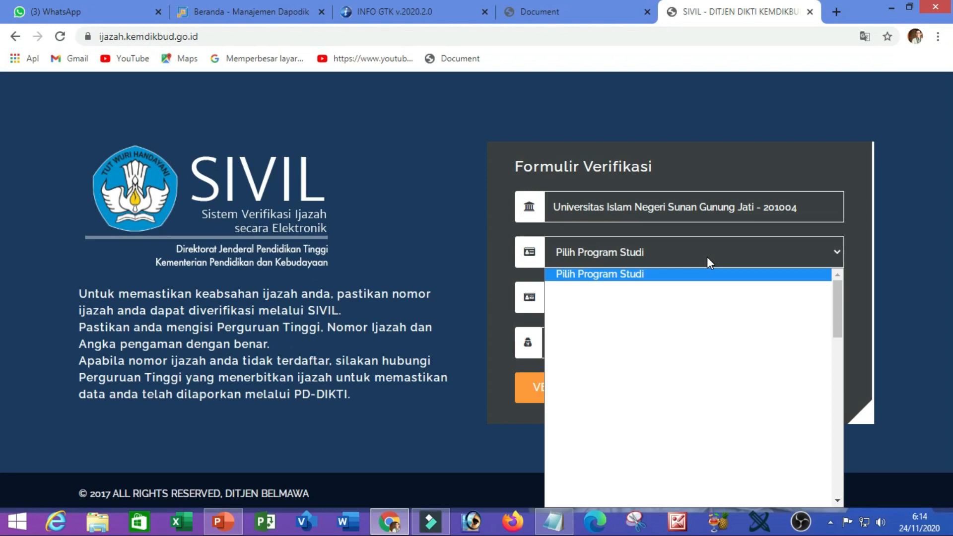
{"action": "key", "text": "Down"}
{"action": "key", "text": "Down"}
{"action": "key", "text": "Down"}
{"action": "key", "text": "Down"}
{"action": "key", "text": "Down"}
{"action": "key", "text": "Down"}
{"action": "key", "text": "Down"}
{"action": "key", "text": "Down"}
{"action": "key", "text": "Down"}
{"action": "key", "text": "Down"}
{"action": "key", "text": "Down"}
{"action": "key", "text": "Down"}
{"action": "key", "text": "Down"}
{"action": "key", "text": "Down"}
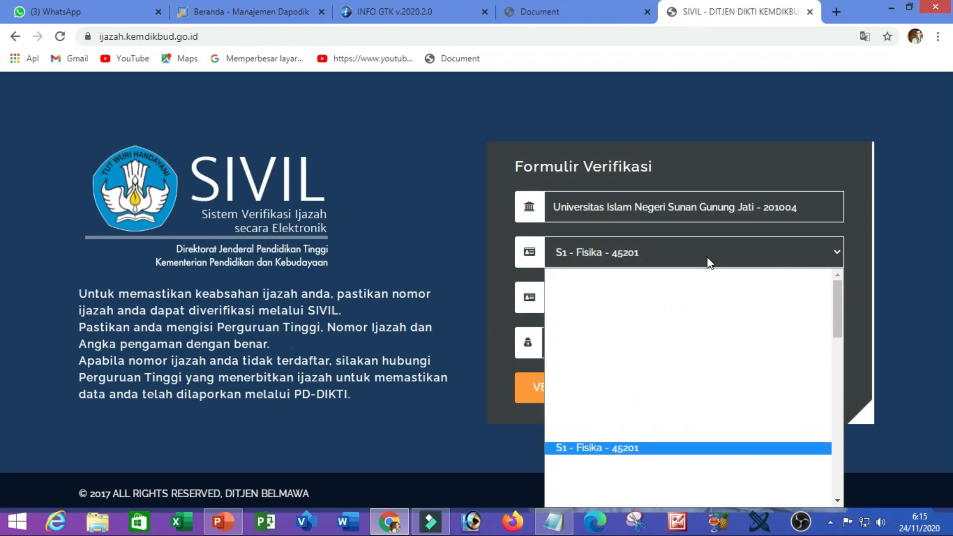
{"action": "key", "text": "Down"}
{"action": "key", "text": "Down"}
{"action": "key", "text": "Down"}
{"action": "key", "text": "Down"}
{"action": "key", "text": "Return"}
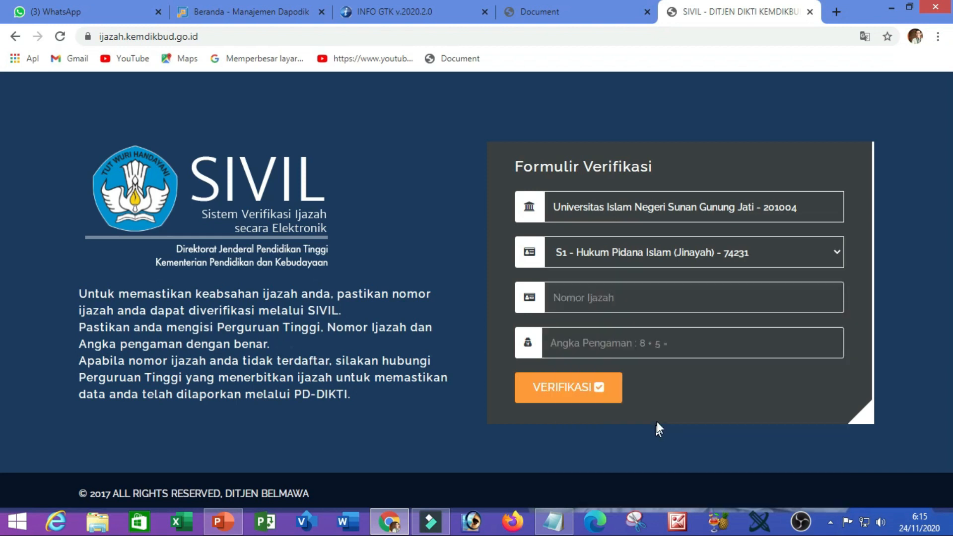
- Enter the diploma number and security answer 13, then submit with VERIFIKASI
{"action": "left_click", "coordinate": [643, 299]}
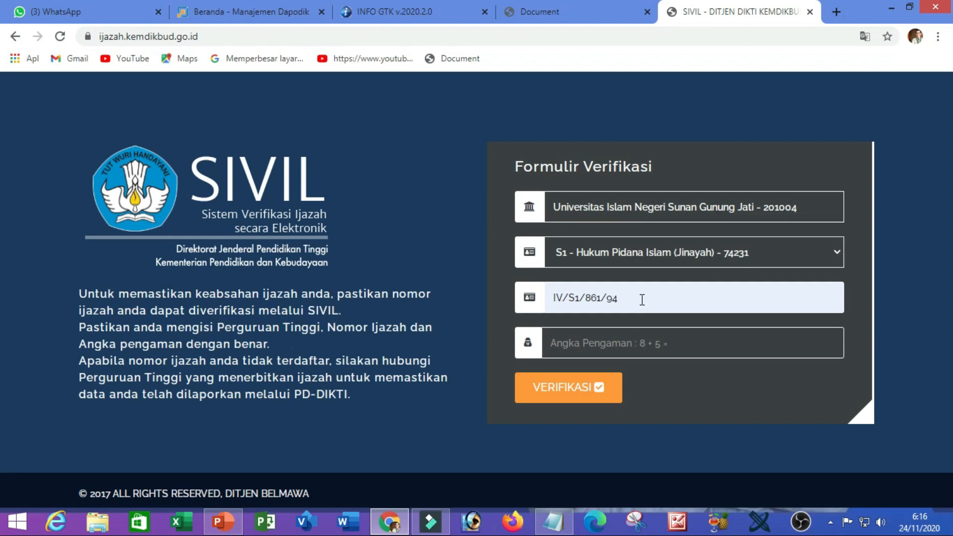
{"action": "left_click", "coordinate": [604, 344]}
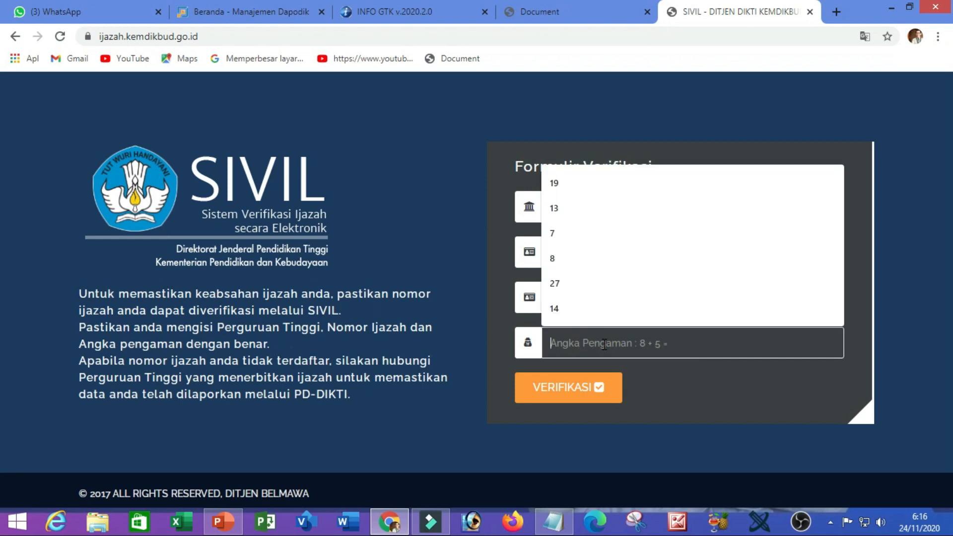
{"action": "type", "text": "13"}
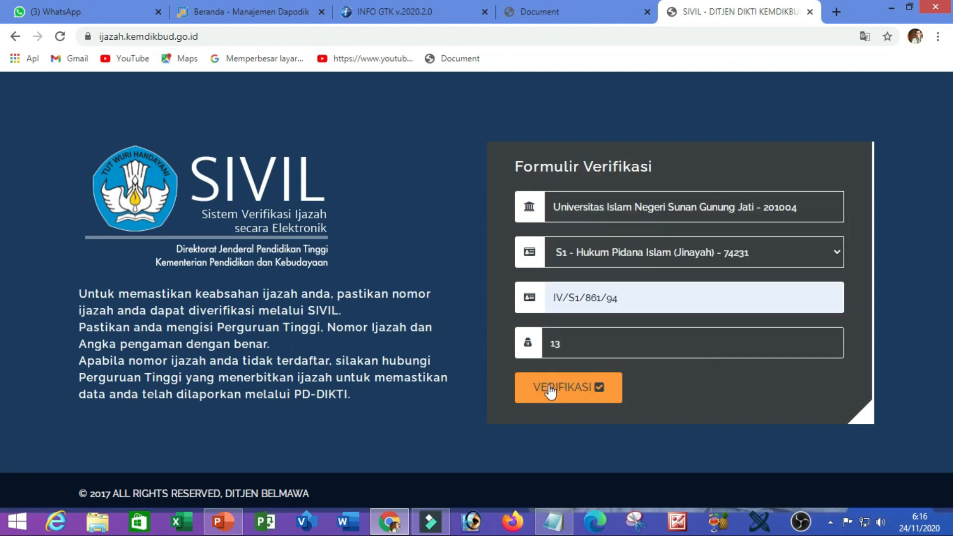
{"action": "left_click", "coordinate": [571, 389]}
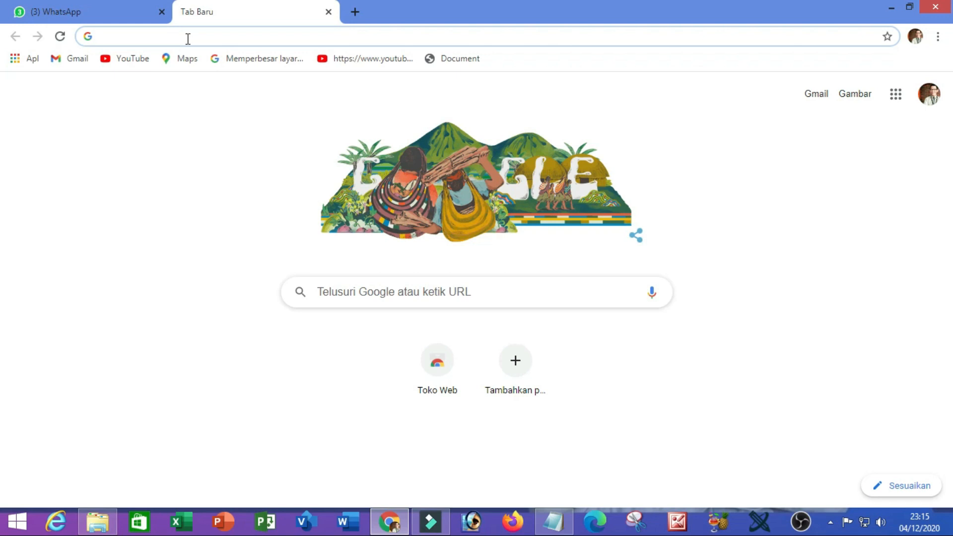
- Go to the Info GTK site and sign in through Dapodik SSO
{"action": "left_click", "coordinate": [188, 38]}
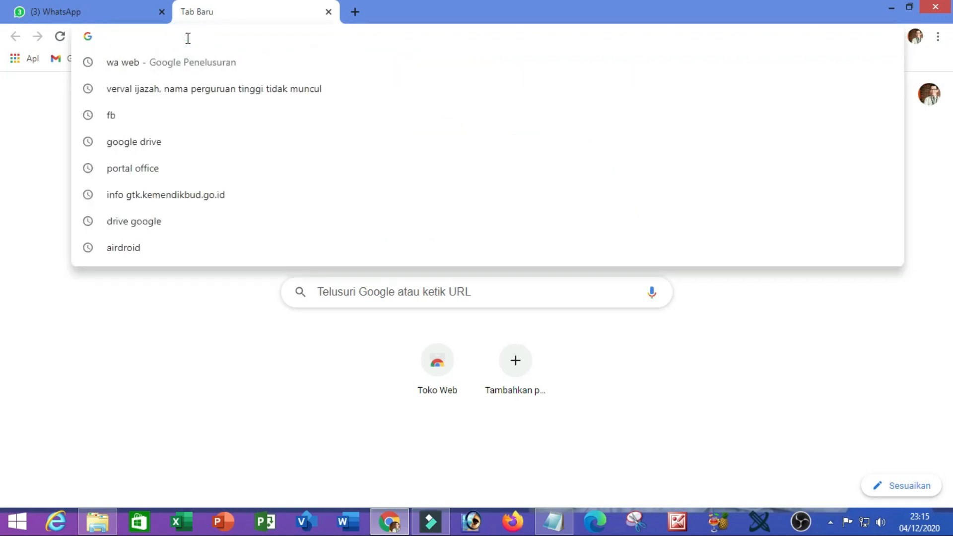
{"action": "type", "text": "info.gtk.kemdikbud.go.id"}
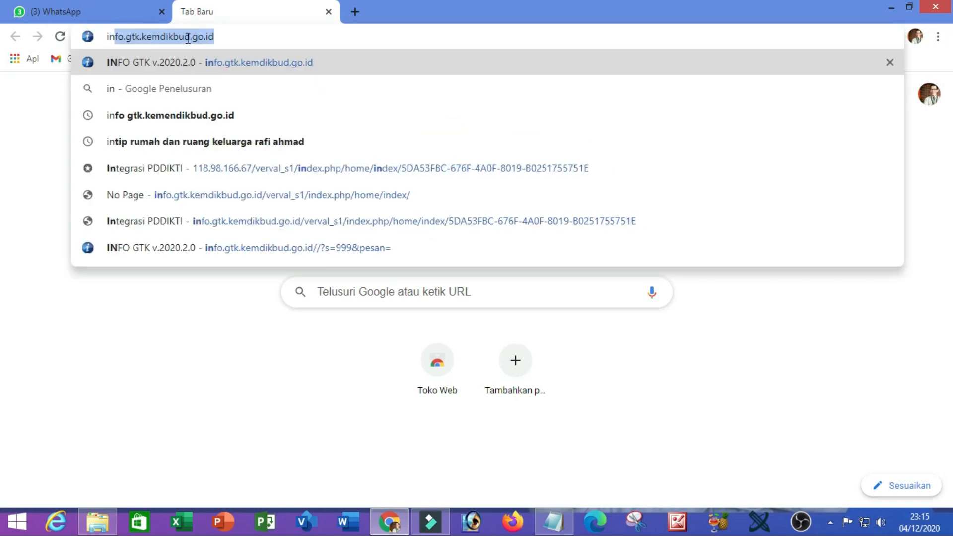
{"action": "left_click", "coordinate": [222, 40]}
{"action": "key", "text": "Return"}
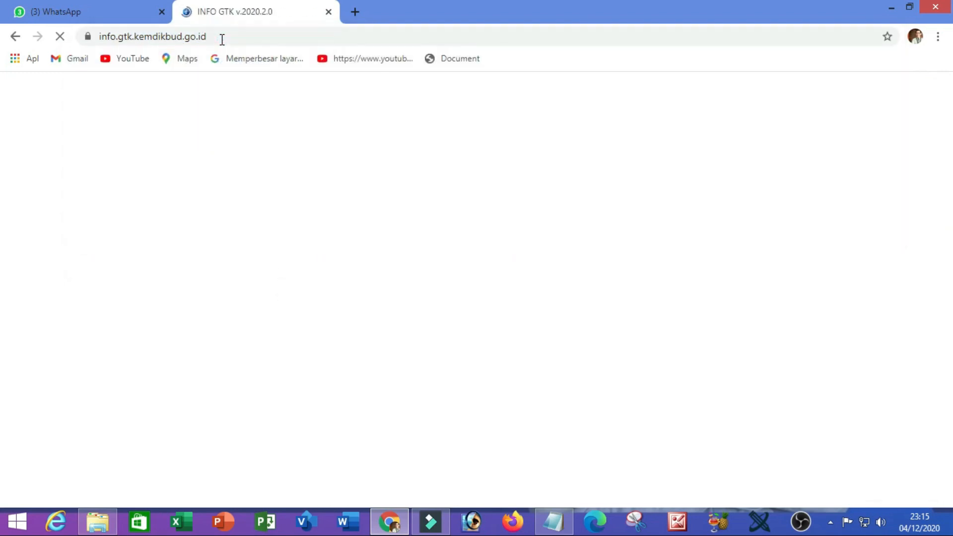
{"action": "left_click", "coordinate": [238, 413]}
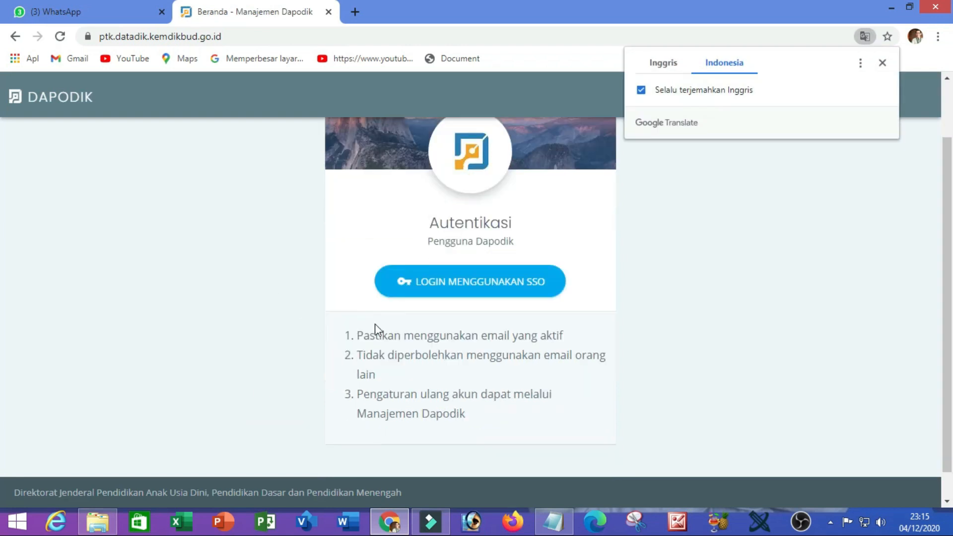
{"action": "left_click", "coordinate": [467, 287]}
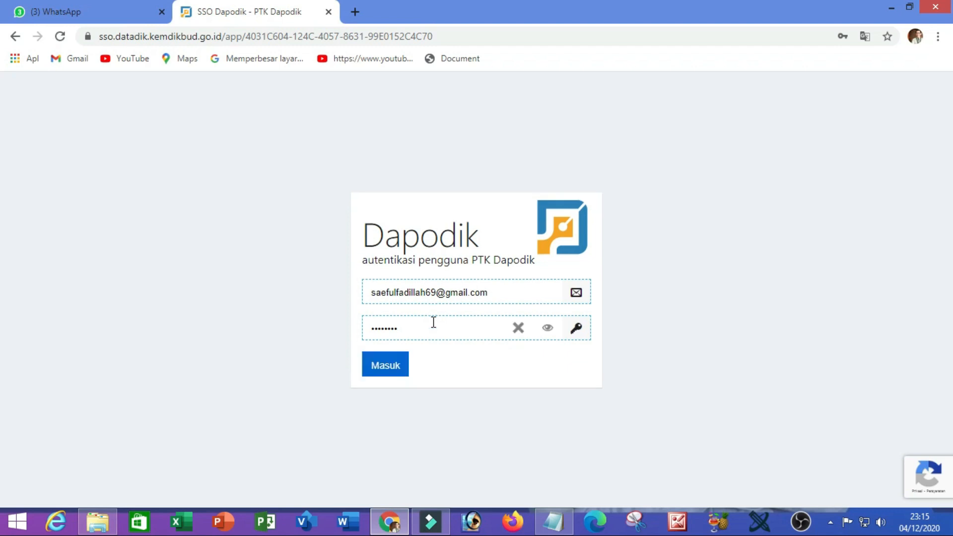
{"action": "left_click", "coordinate": [385, 373]}
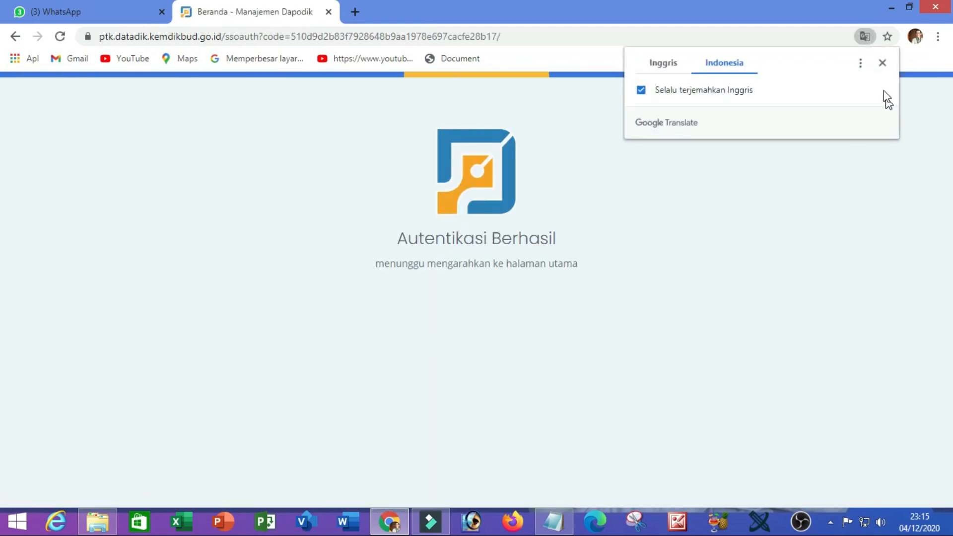
- Dismiss the translation offer and open BIODATA, scrolling down to the Info GTK row
{"action": "left_click", "coordinate": [882, 63]}
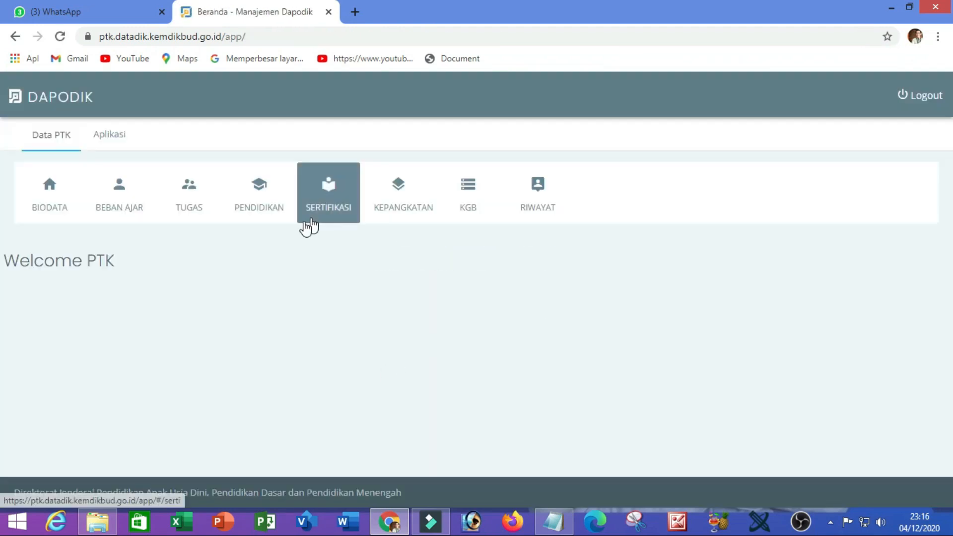
{"action": "left_click", "coordinate": [31, 208]}
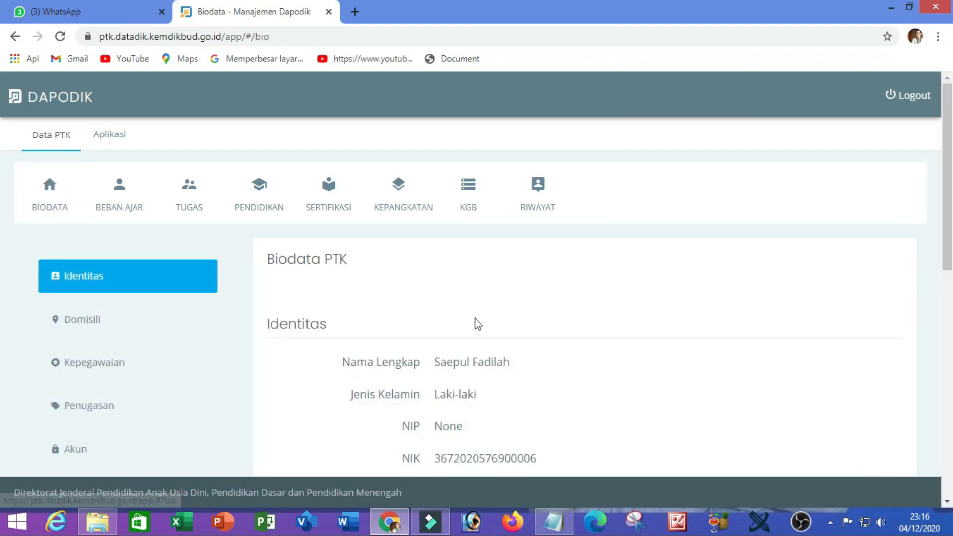
{"action": "scroll", "coordinate": [477, 323], "scroll_direction": "down", "scroll_amount": 10}
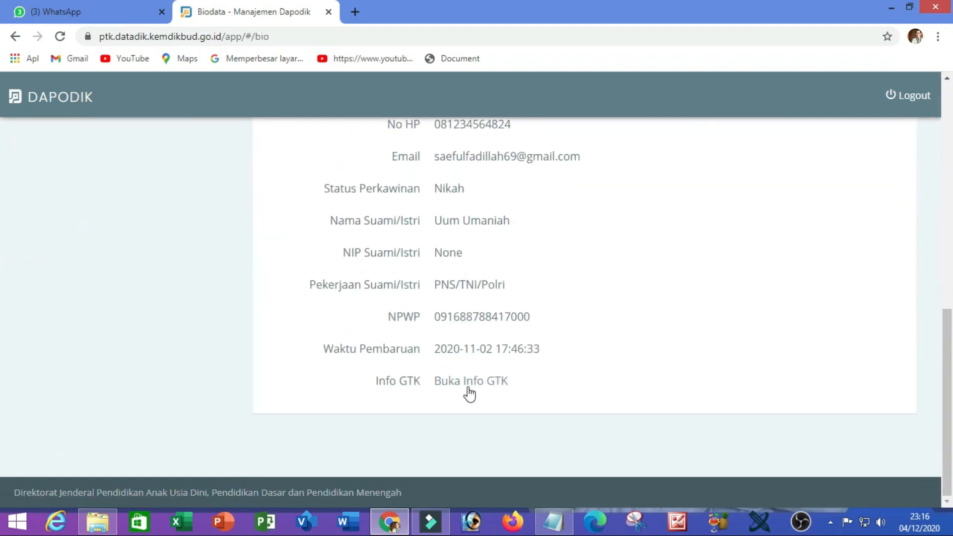
- Start the S1/D4 verval from the Info GTK dashboard and select Universitas Islam Negeri Sunan Gunung Djati
{"action": "left_click", "coordinate": [468, 386]}
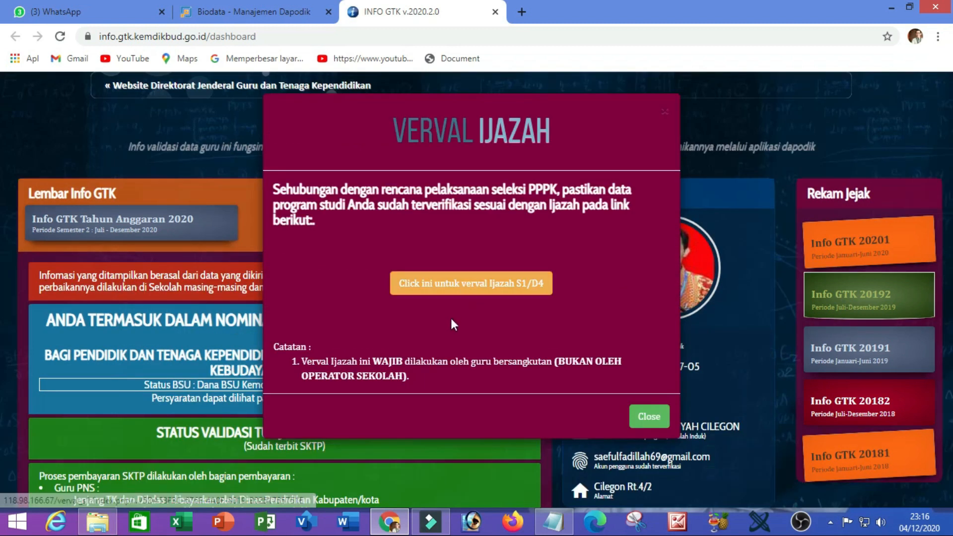
{"action": "left_click", "coordinate": [473, 282]}
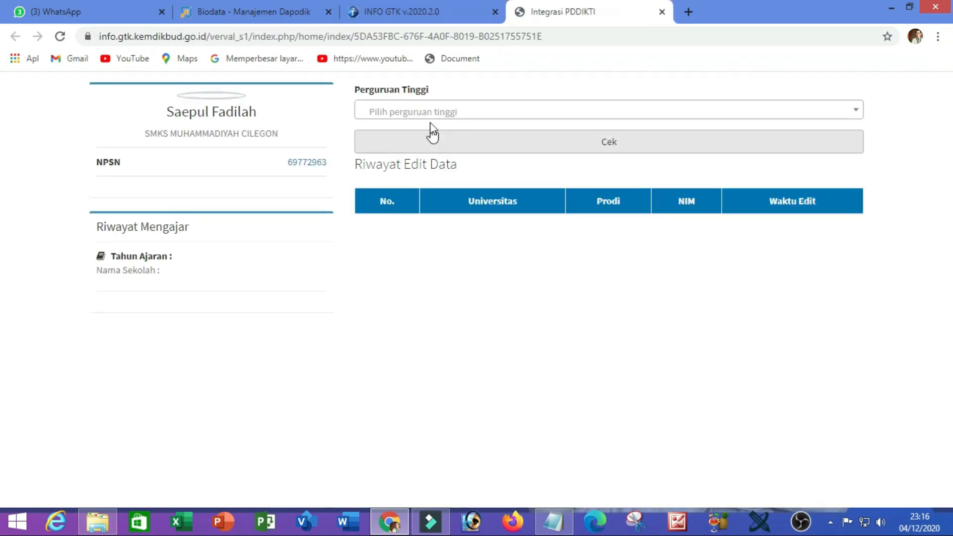
{"action": "left_click", "coordinate": [435, 113]}
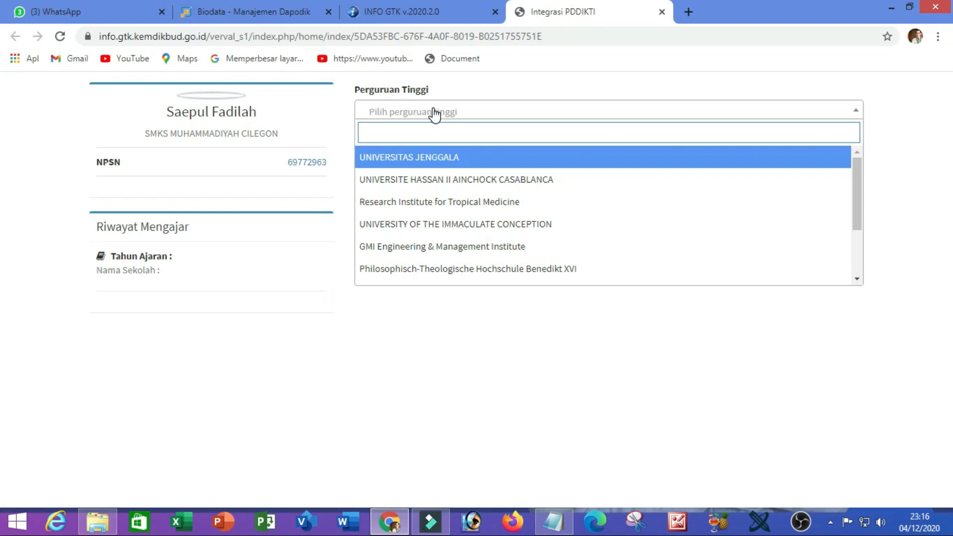
{"action": "type", "text": "universitas"}
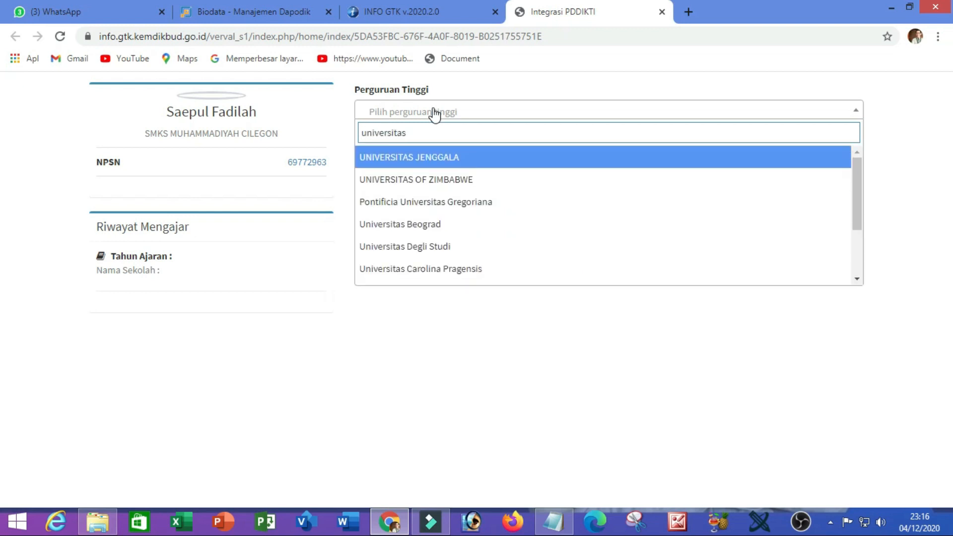
{"action": "type", "text": " islam negeri sunan"}
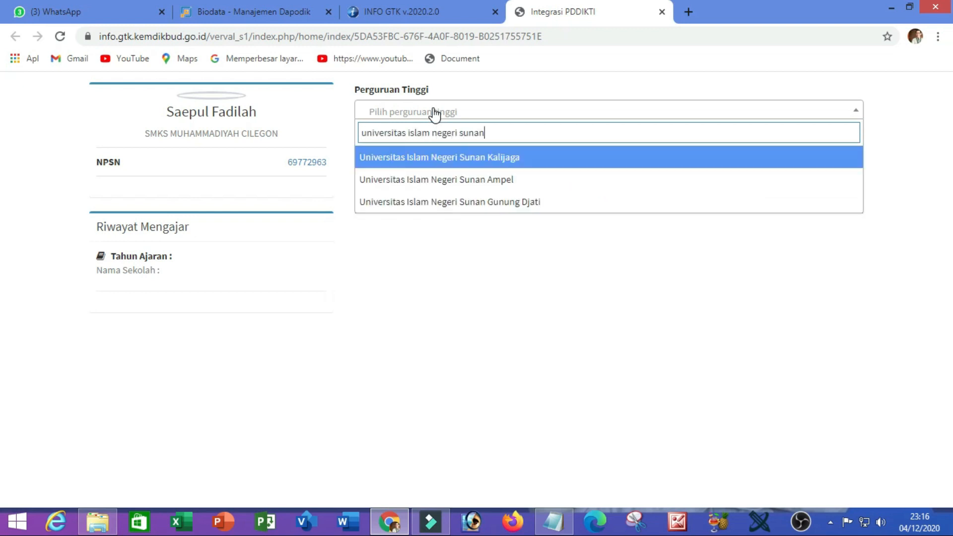
{"action": "left_click", "coordinate": [452, 205]}
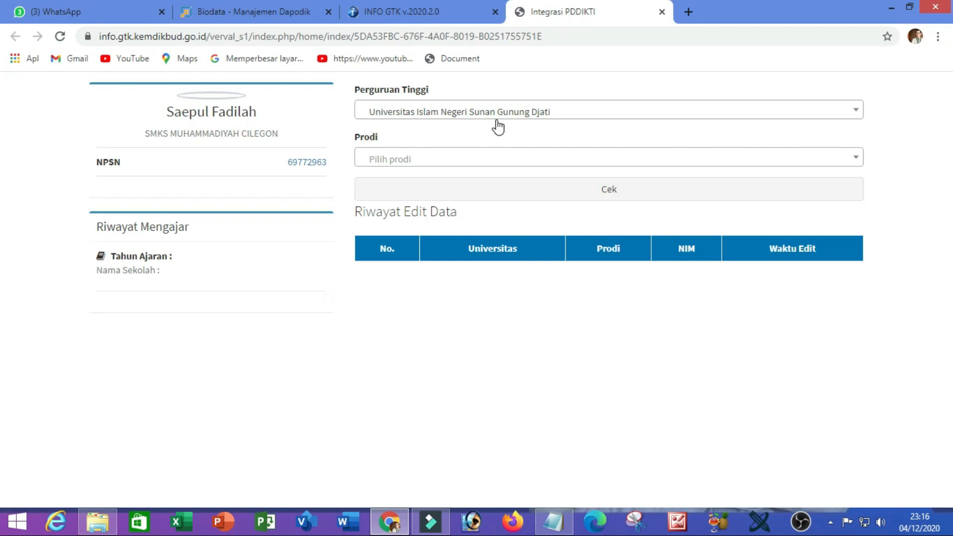
- Select Hukum Pidana Islam (Jinayah), fill the student number and run Cek, which finds no data
{"action": "left_click", "coordinate": [456, 161]}
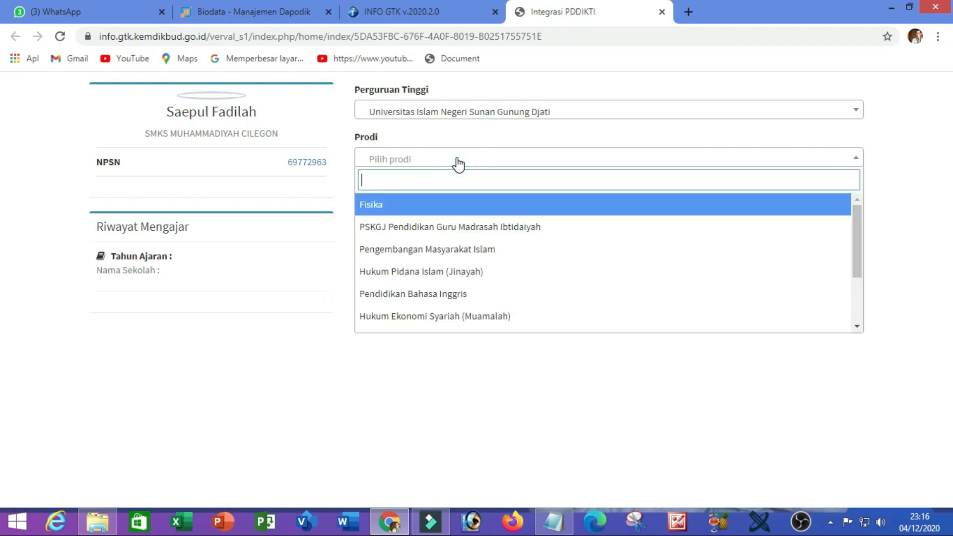
{"action": "type", "text": "hukum"}
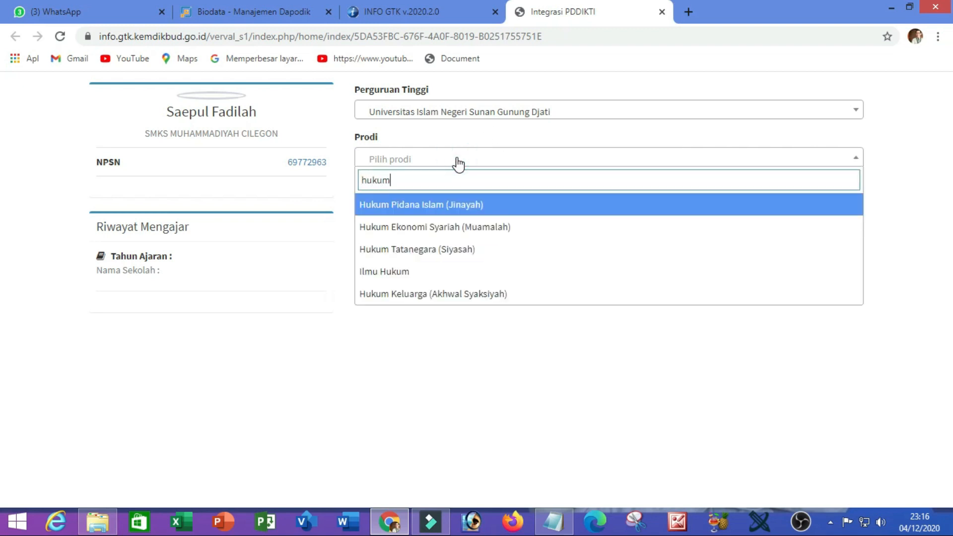
{"action": "left_click", "coordinate": [444, 209]}
{"action": "left_click", "coordinate": [444, 209]}
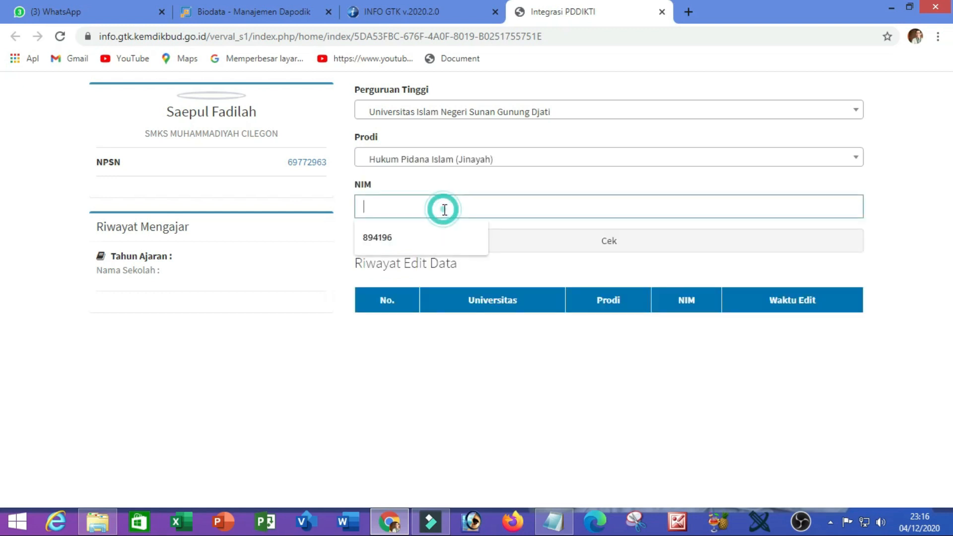
{"action": "left_click", "coordinate": [410, 239]}
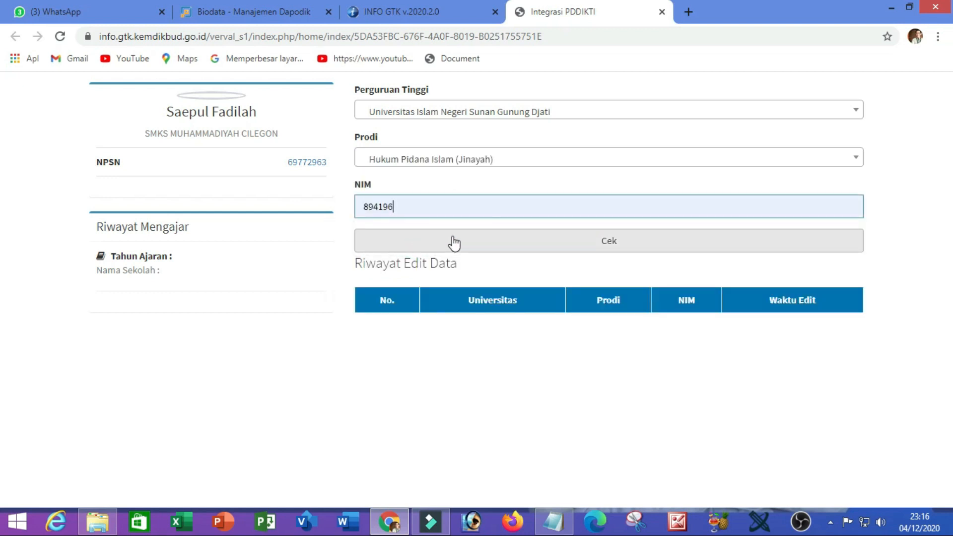
{"action": "left_click", "coordinate": [530, 241]}
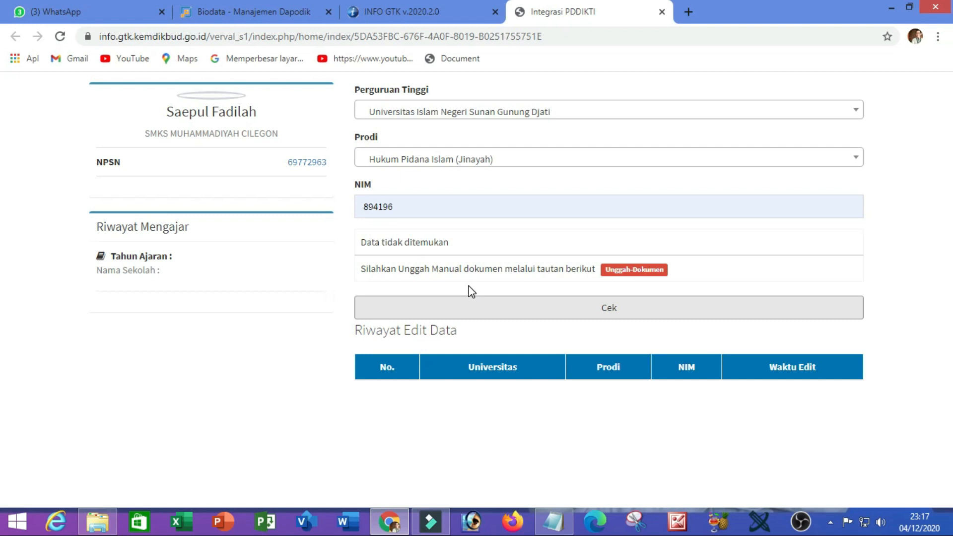
{"action": "left_click", "coordinate": [632, 270]}
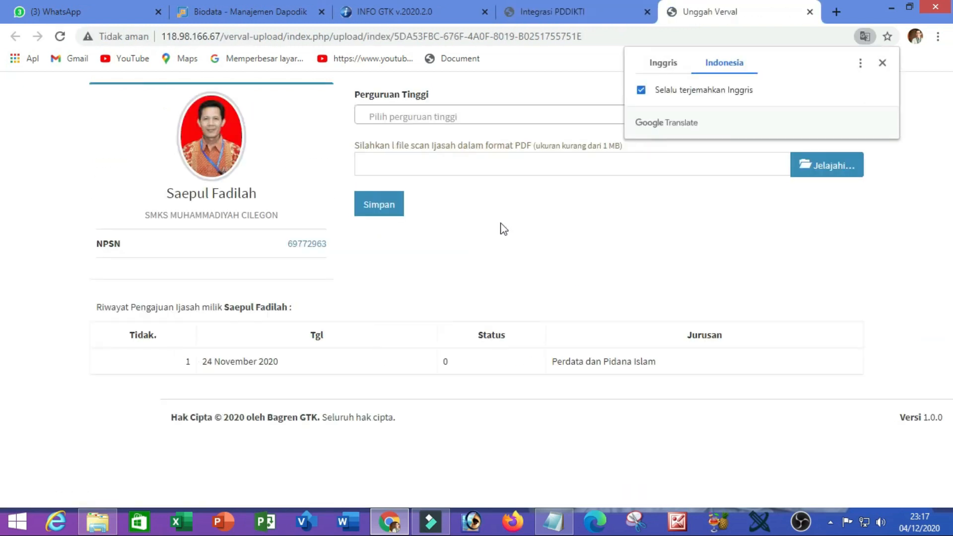
- In the Unggah Dokumen form, select Universitas Islam Negeri Sunan Gunung Djati and Hukum Pidana Islam
{"action": "left_click", "coordinate": [883, 64]}
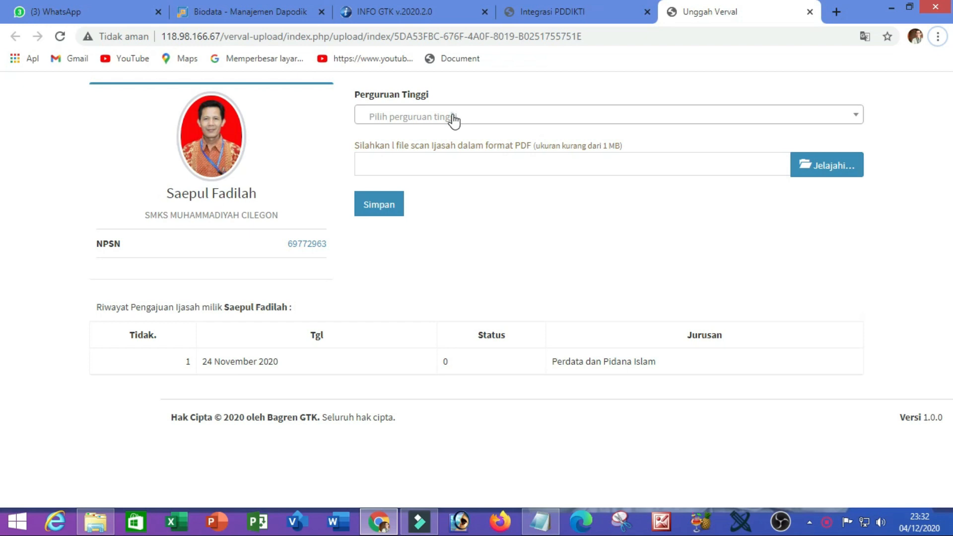
{"action": "left_click", "coordinate": [455, 120]}
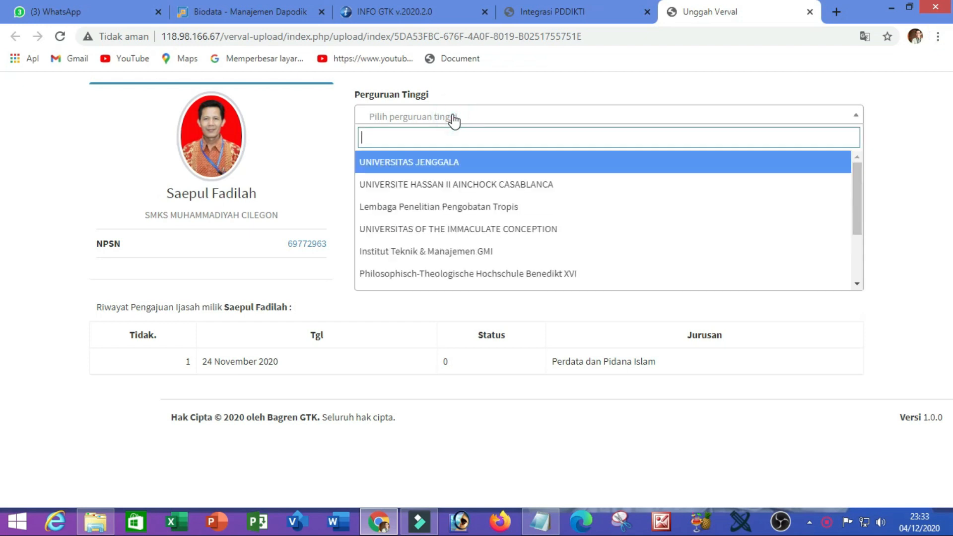
{"action": "type", "text": "un"}
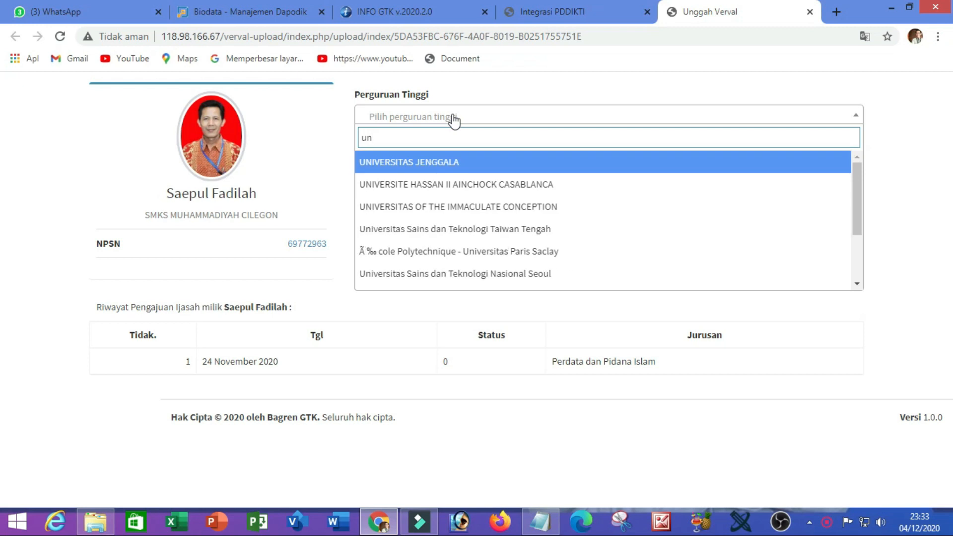
{"action": "type", "text": "iversitas islam negeri su"}
{"action": "left_click", "coordinate": [481, 206]}
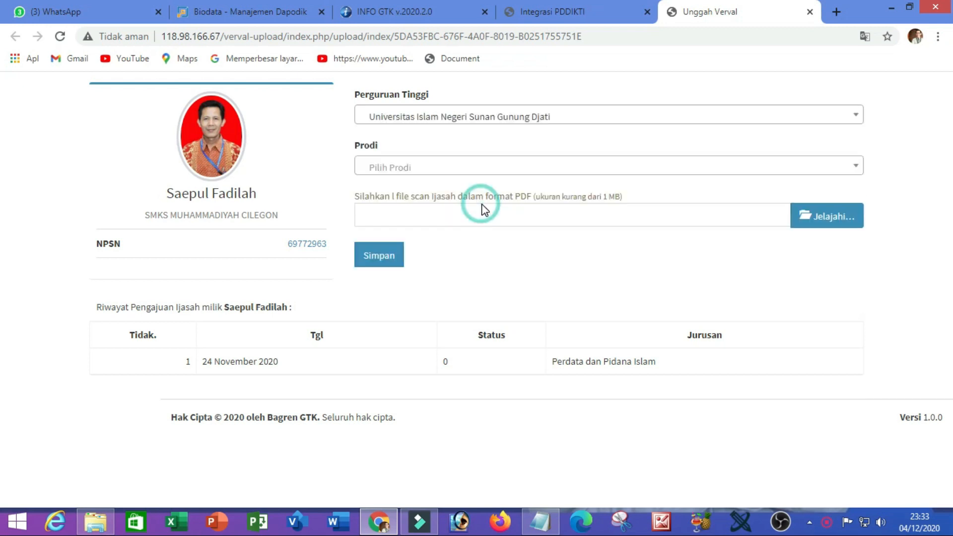
{"action": "left_click", "coordinate": [437, 170]}
{"action": "type", "text": "hukum"}
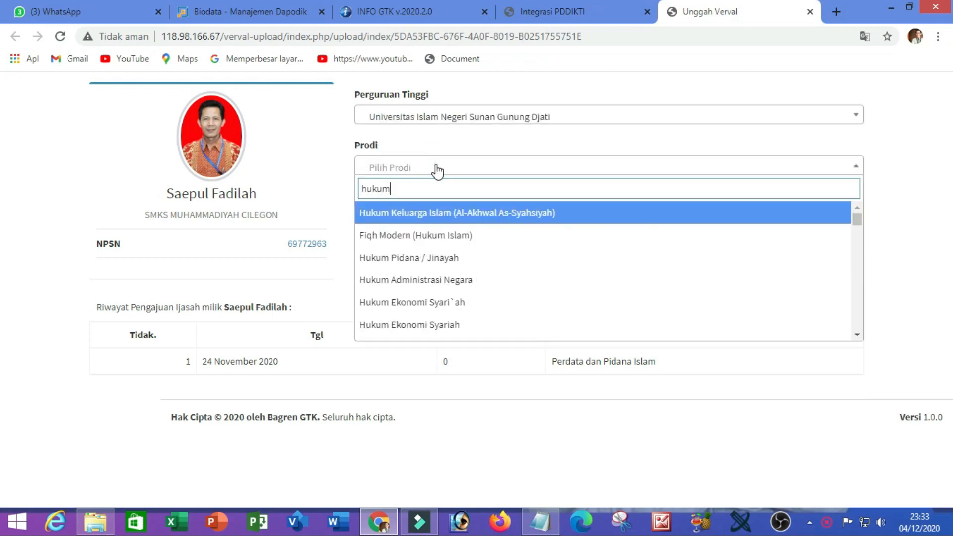
{"action": "type", "text": " pidana"}
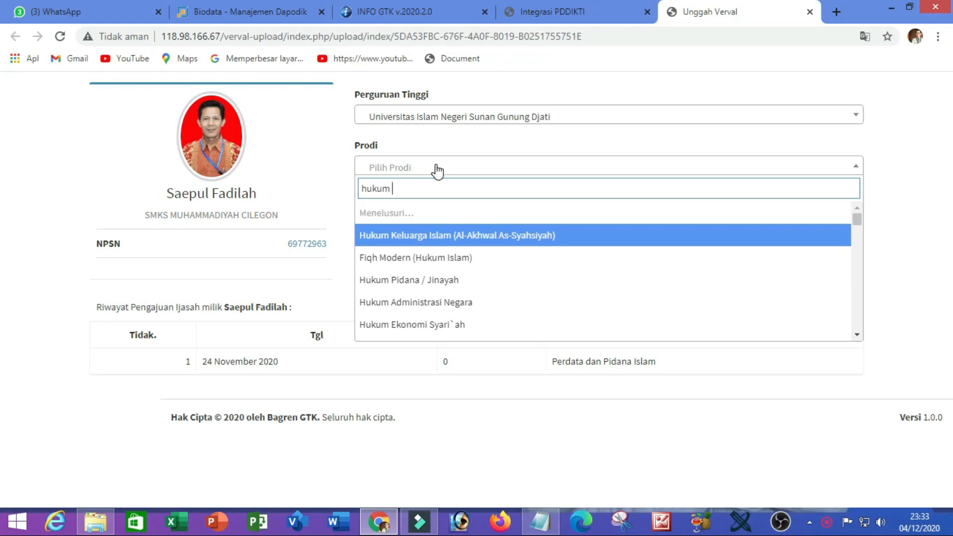
{"action": "left_click", "coordinate": [411, 233]}
{"action": "left_click", "coordinate": [414, 220]}
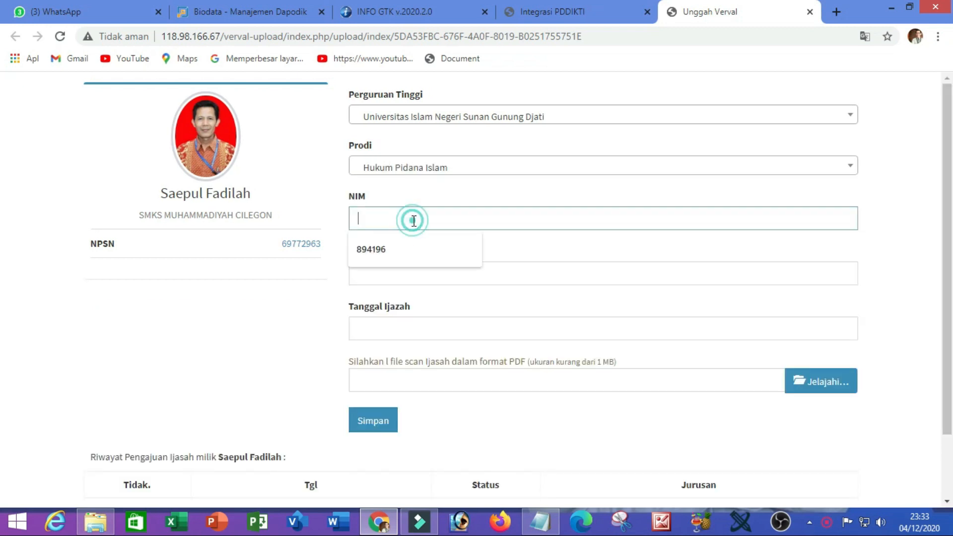
- Fill in the saved student number and set Tanggal Ijazah to 14 September 1994 (09/14/1994)
{"action": "left_click", "coordinate": [397, 253]}
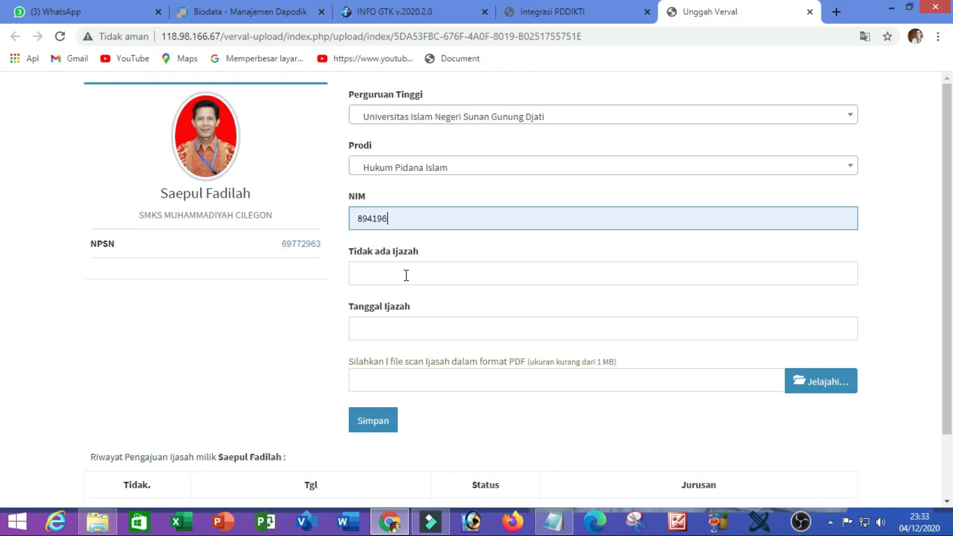
{"action": "left_click", "coordinate": [406, 276]}
{"action": "left_click", "coordinate": [394, 251]}
{"action": "left_click", "coordinate": [600, 299]}
{"action": "left_click", "coordinate": [560, 318]}
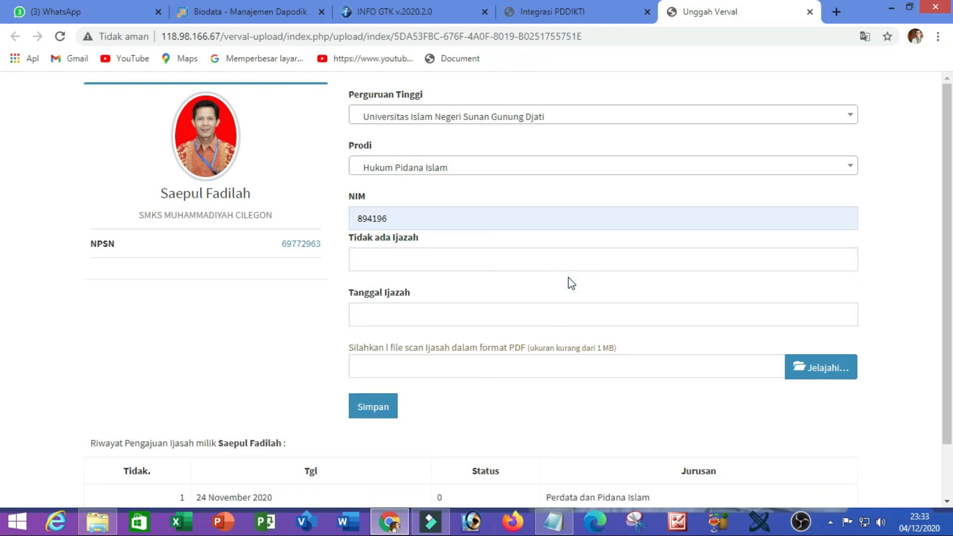
{"action": "left_click", "coordinate": [556, 318]}
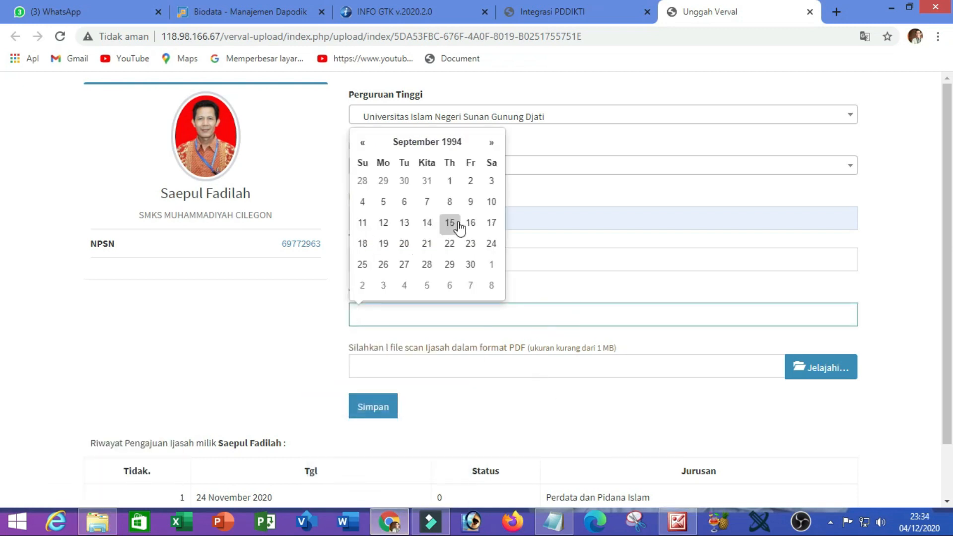
{"action": "left_click", "coordinate": [426, 226]}
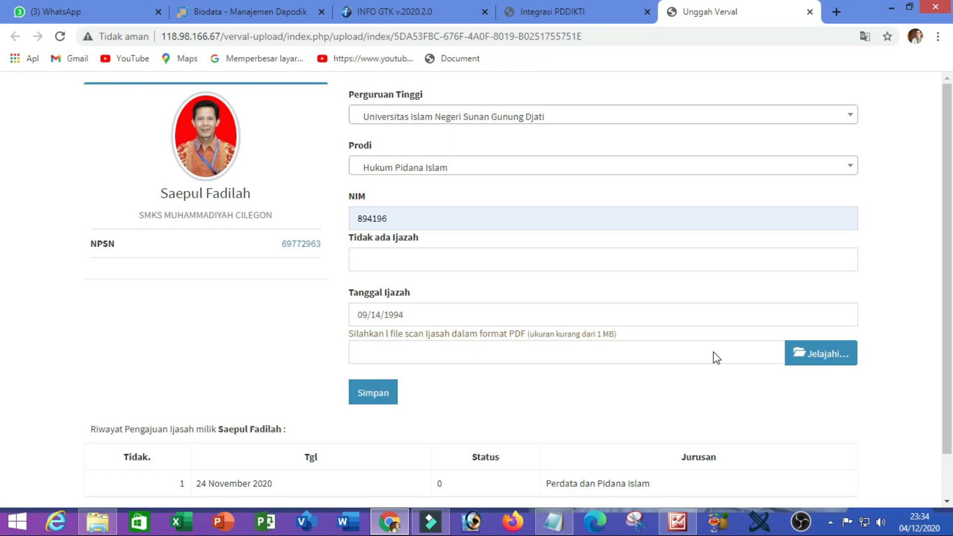
{"action": "left_click", "coordinate": [818, 360]}
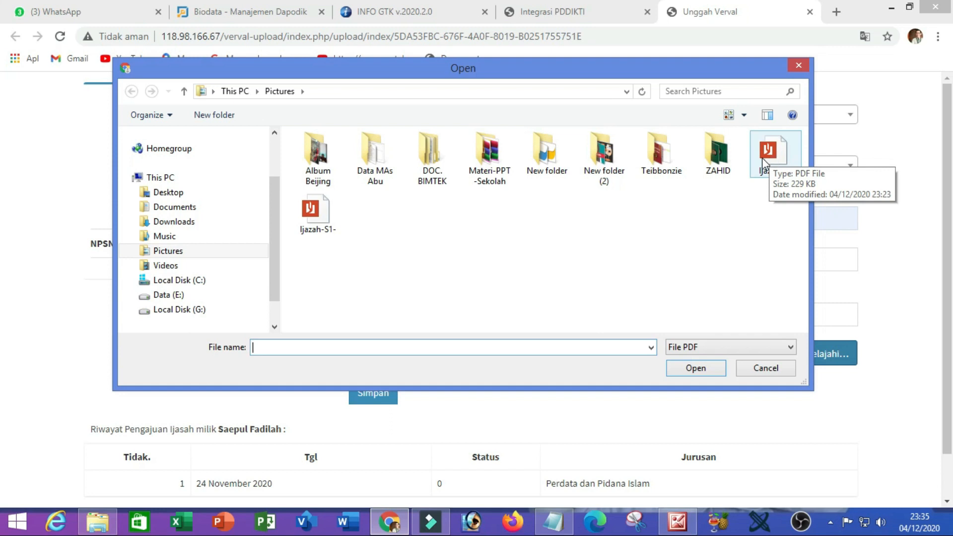
- Attach Ijazah-S1.pdf as the diploma scan and try submitting the form
{"action": "left_click", "coordinate": [771, 154]}
{"action": "left_click", "coordinate": [696, 368]}
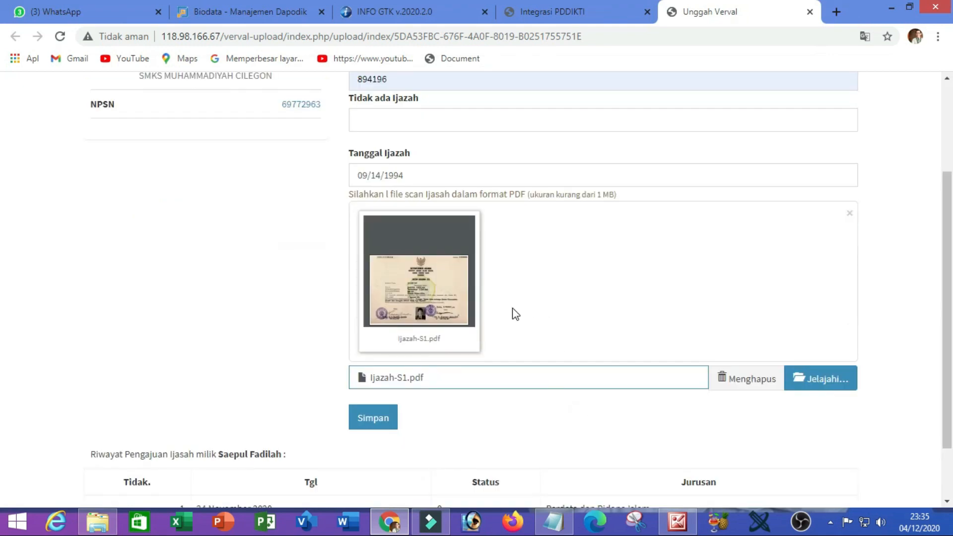
{"action": "scroll", "coordinate": [516, 314], "scroll_direction": "up", "scroll_amount": 3}
{"action": "scroll", "coordinate": [507, 215], "scroll_direction": "down", "scroll_amount": 5}
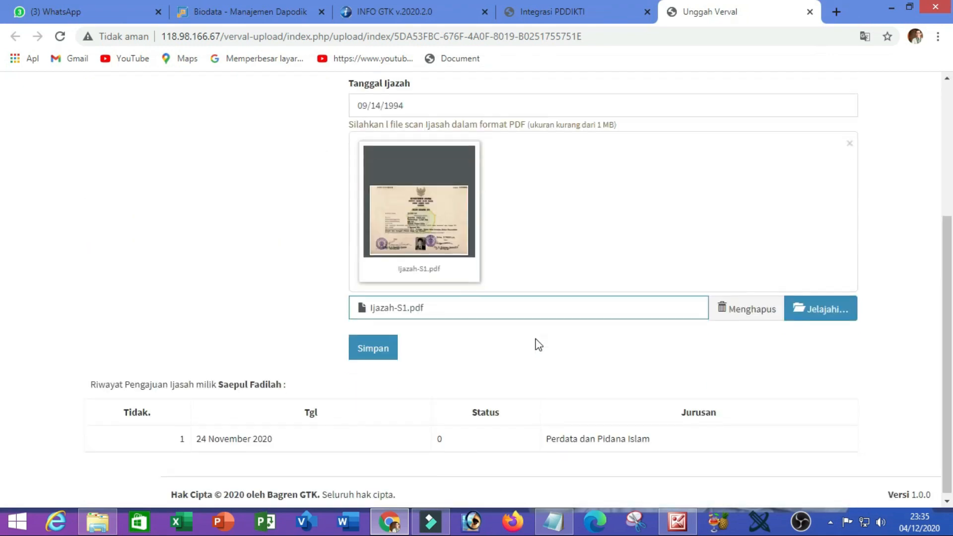
{"action": "left_click", "coordinate": [373, 350]}
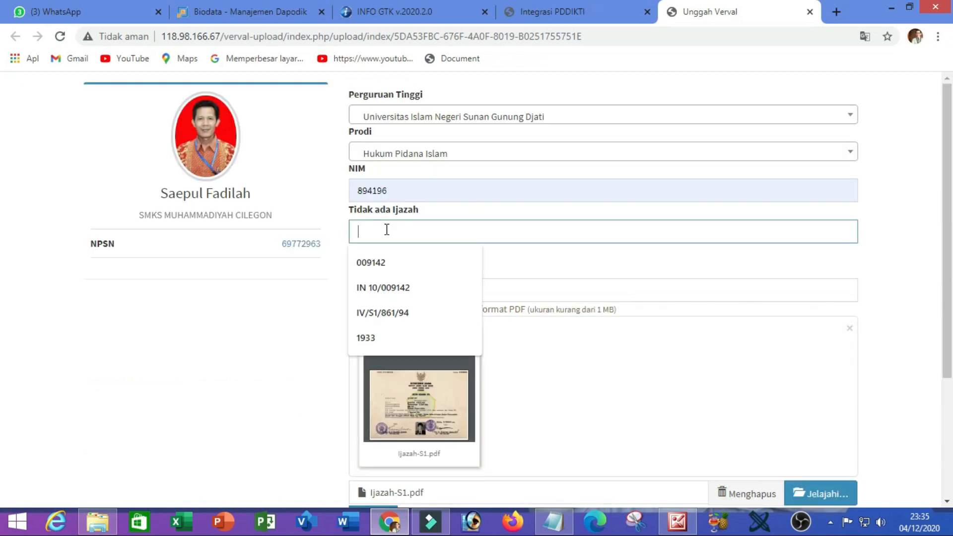
- Fill in the required diploma number from the autofill list and submit with Simpan
{"action": "left_click", "coordinate": [530, 268]}
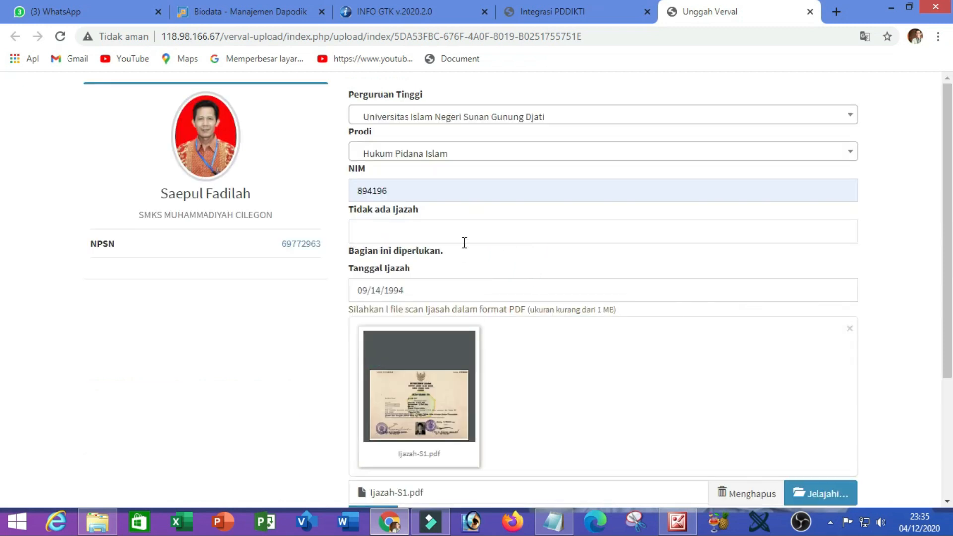
{"action": "left_click", "coordinate": [435, 232]}
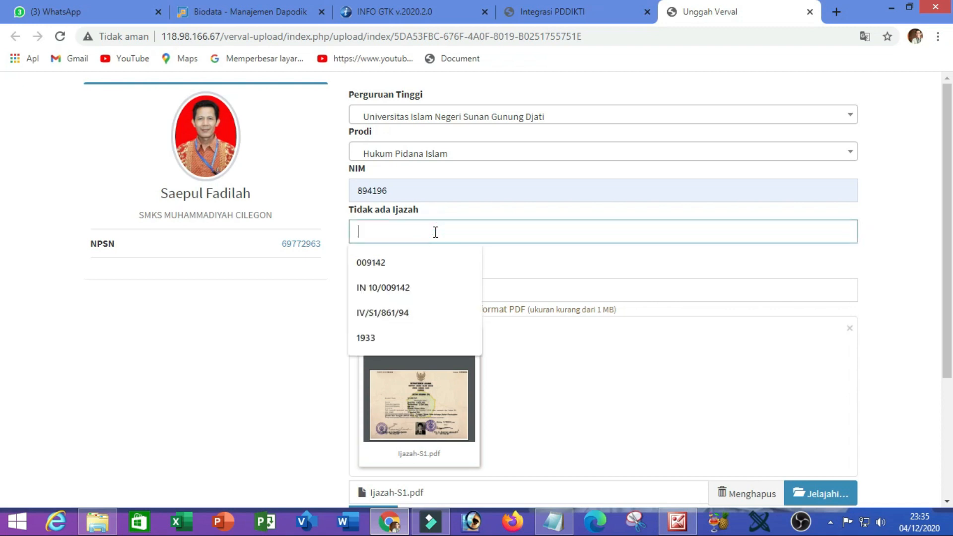
{"action": "left_click", "coordinate": [398, 314]}
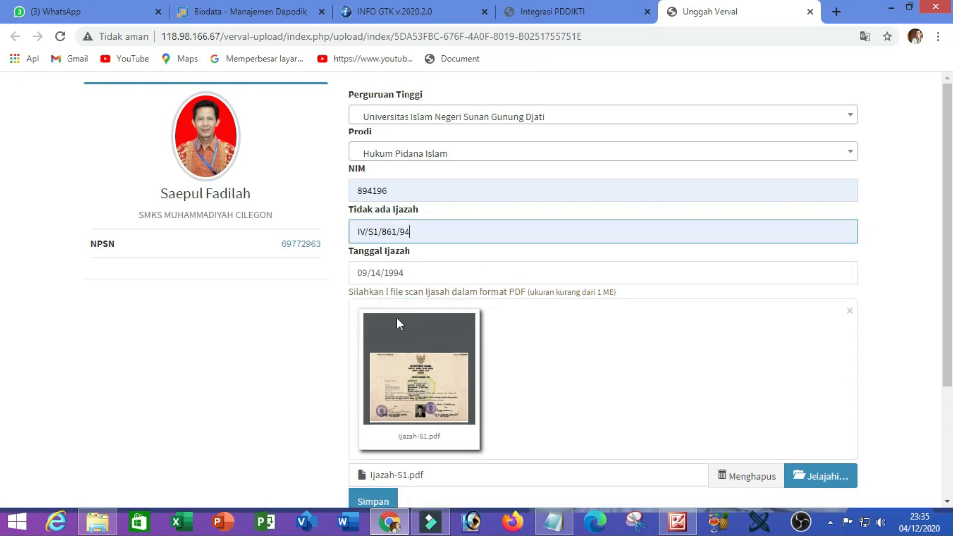
{"action": "scroll", "coordinate": [531, 351], "scroll_direction": "down", "scroll_amount": 1}
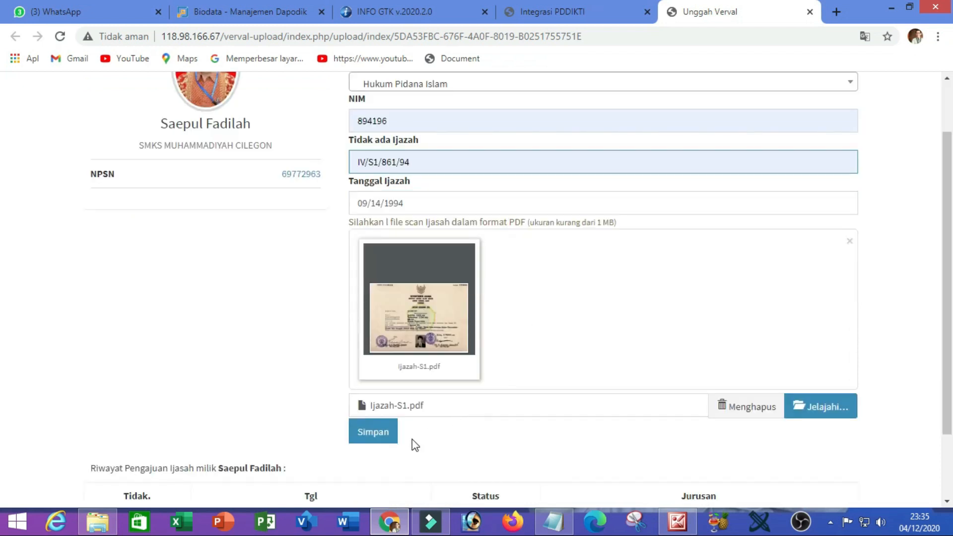
{"action": "left_click", "coordinate": [373, 433]}
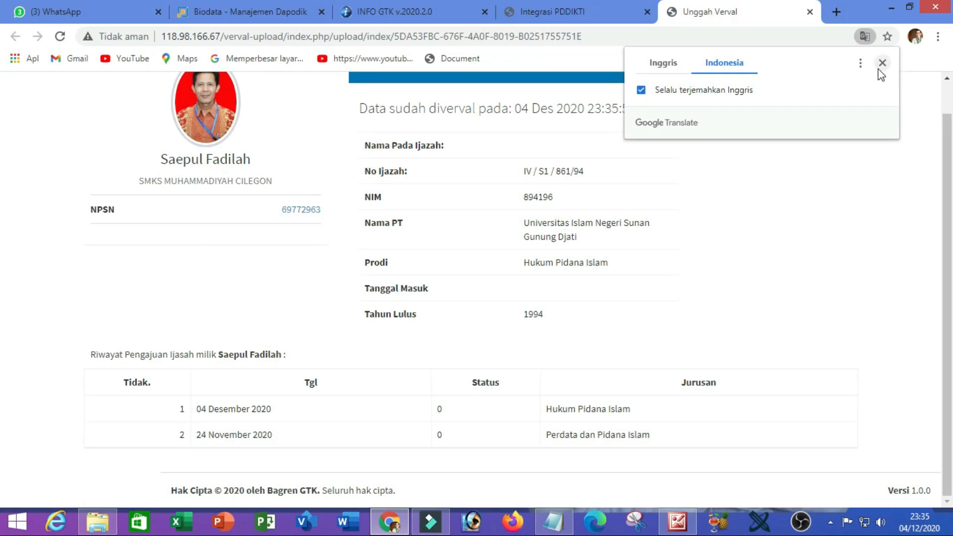
- Dismiss the translation offer and scroll up to review the confirmation and Riwayat Pengajuan table
{"action": "left_click", "coordinate": [880, 66]}
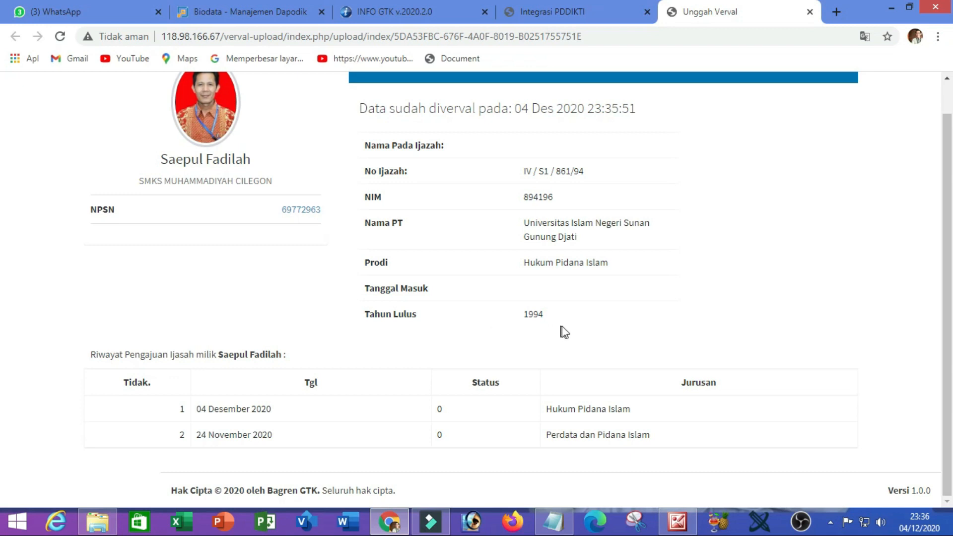
{"action": "scroll", "coordinate": [562, 326], "scroll_direction": "up", "scroll_amount": 1}
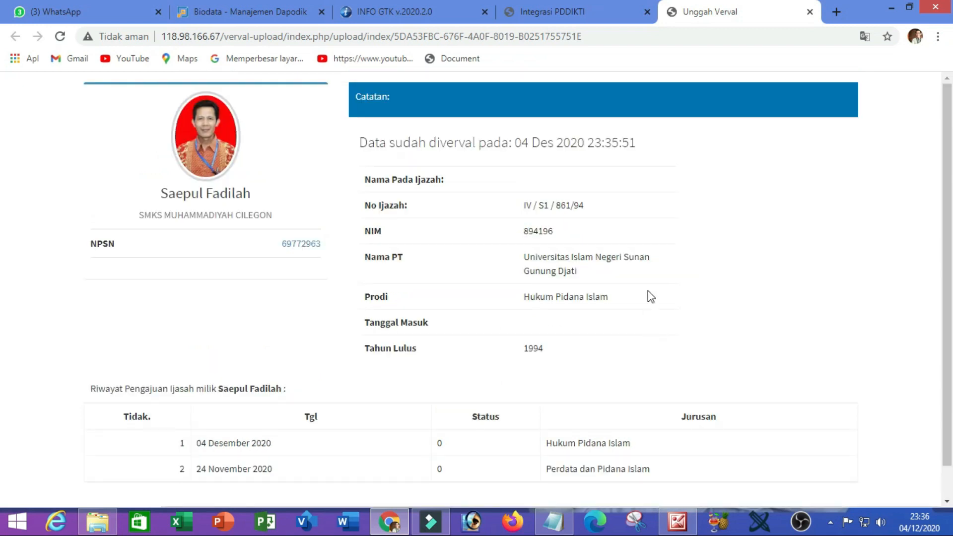
{"action": "left_click", "coordinate": [615, 7]}
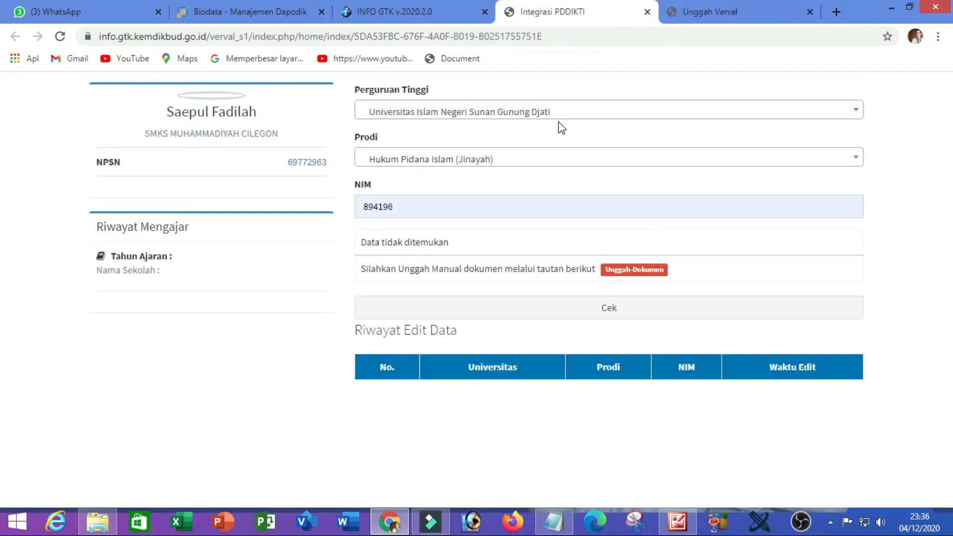
- Close the Integrasi PDDIKTI and Unggah Verval tabs, then bring the Status Verval Ijazah S1/D4 panel into view
{"action": "left_click", "coordinate": [647, 11]}
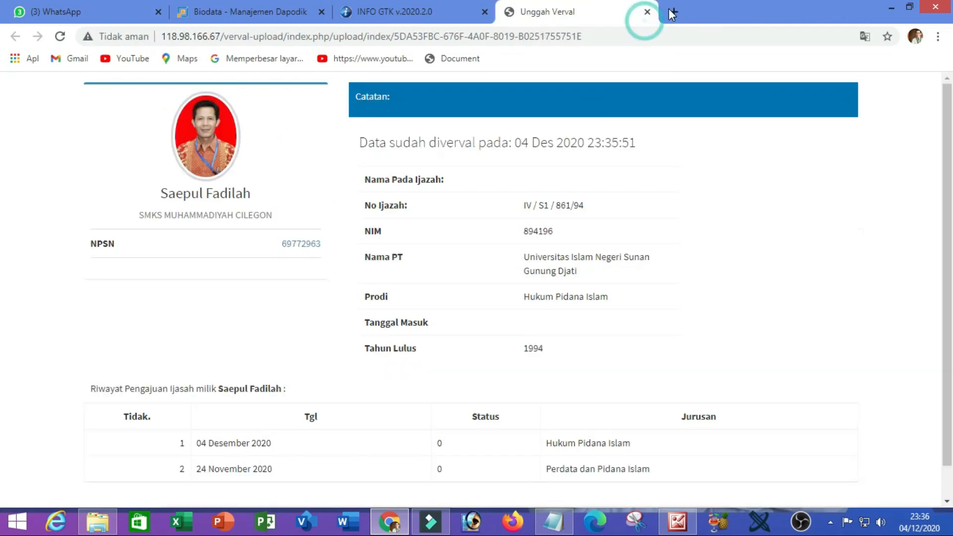
{"action": "left_click", "coordinate": [647, 12]}
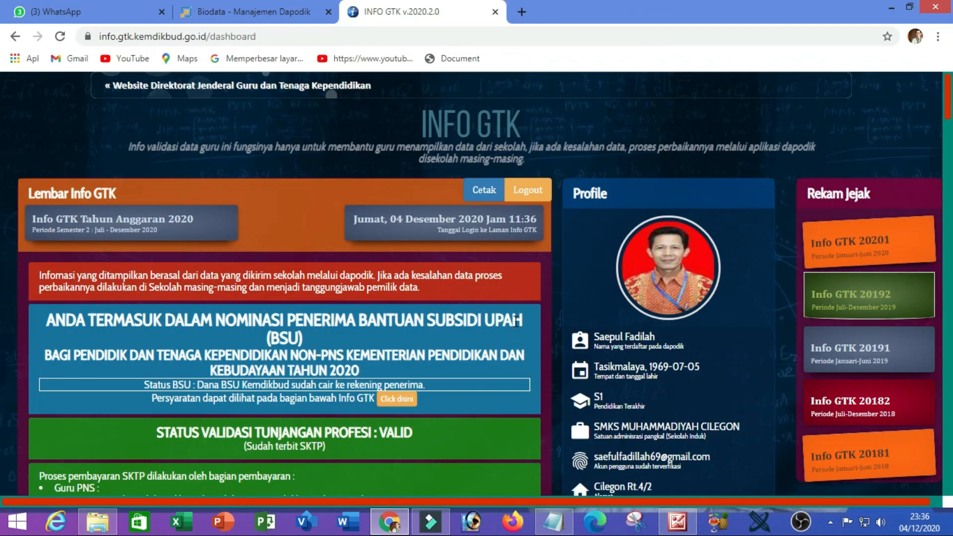
{"action": "scroll", "coordinate": [517, 321], "scroll_direction": "down", "scroll_amount": 5}
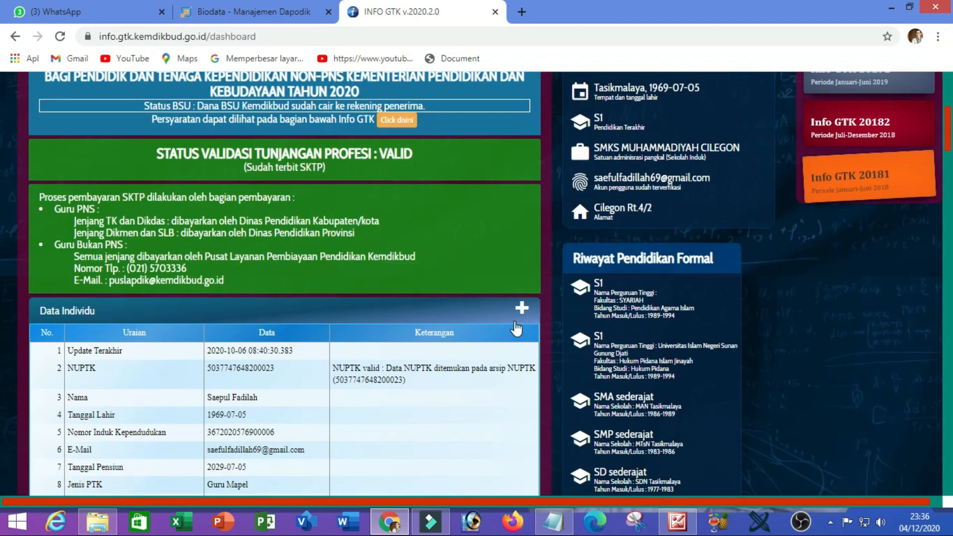
{"action": "scroll", "coordinate": [516, 328], "scroll_direction": "down", "scroll_amount": 1}
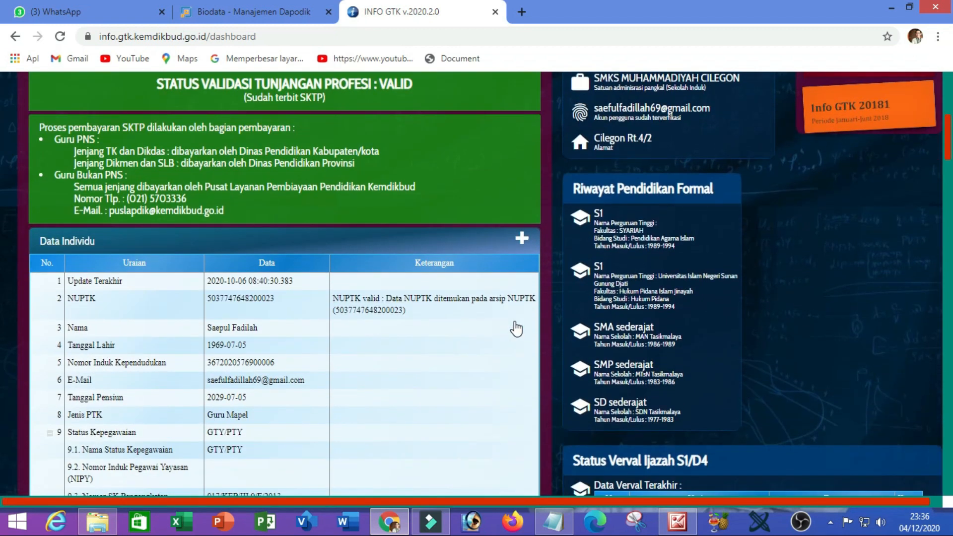
{"action": "scroll", "coordinate": [516, 328], "scroll_direction": "down", "scroll_amount": 5}
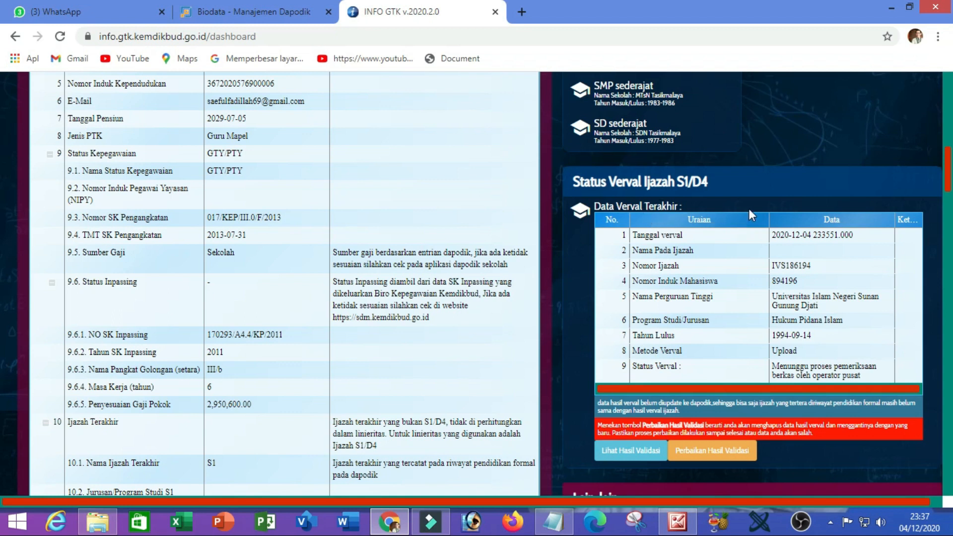
{"action": "scroll", "coordinate": [732, 330], "scroll_direction": "down", "scroll_amount": 1}
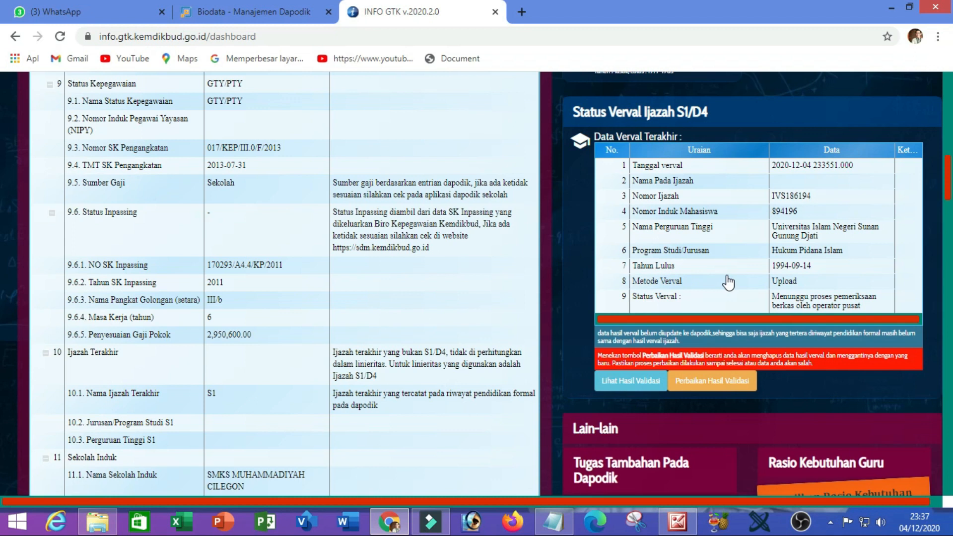
{"action": "scroll", "coordinate": [729, 282], "scroll_direction": "down", "scroll_amount": 1}
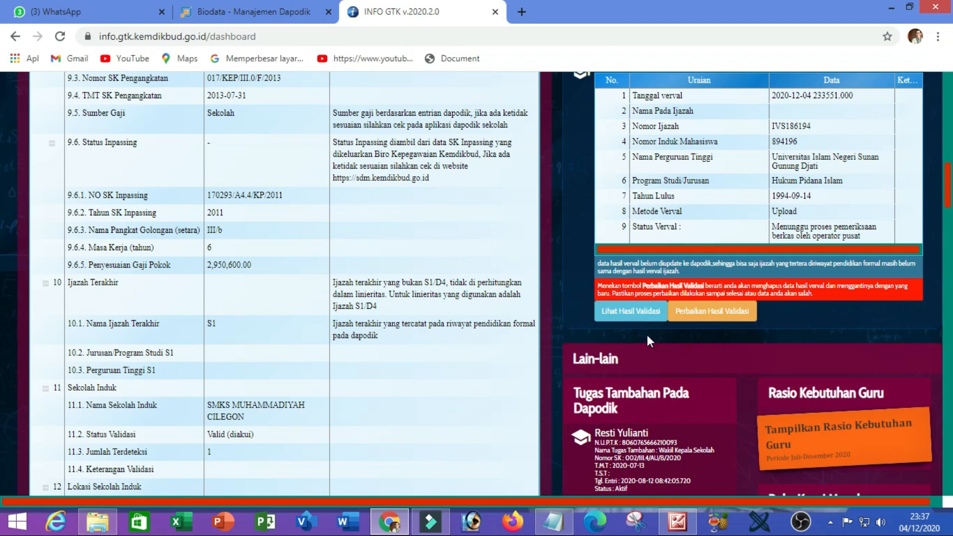
{"action": "scroll", "coordinate": [643, 341], "scroll_direction": "down", "scroll_amount": 3}
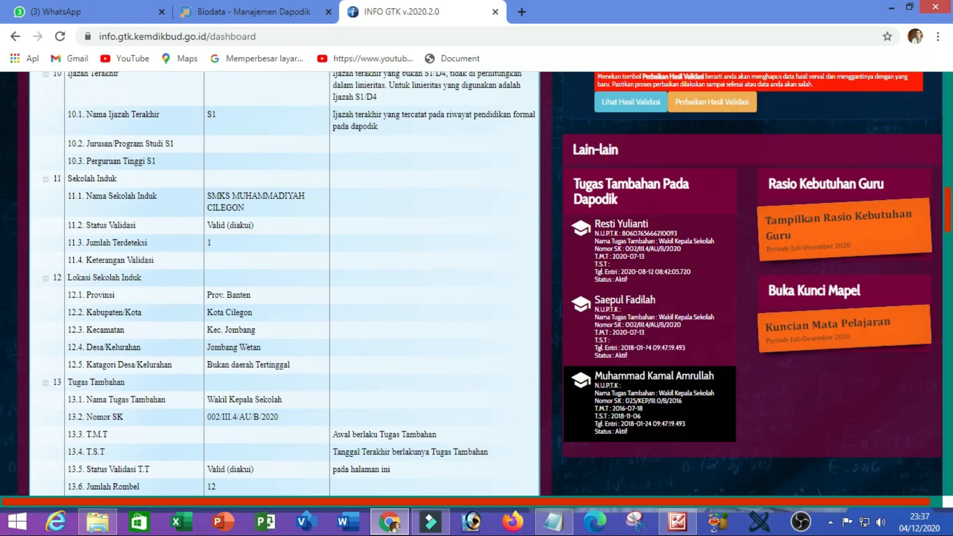